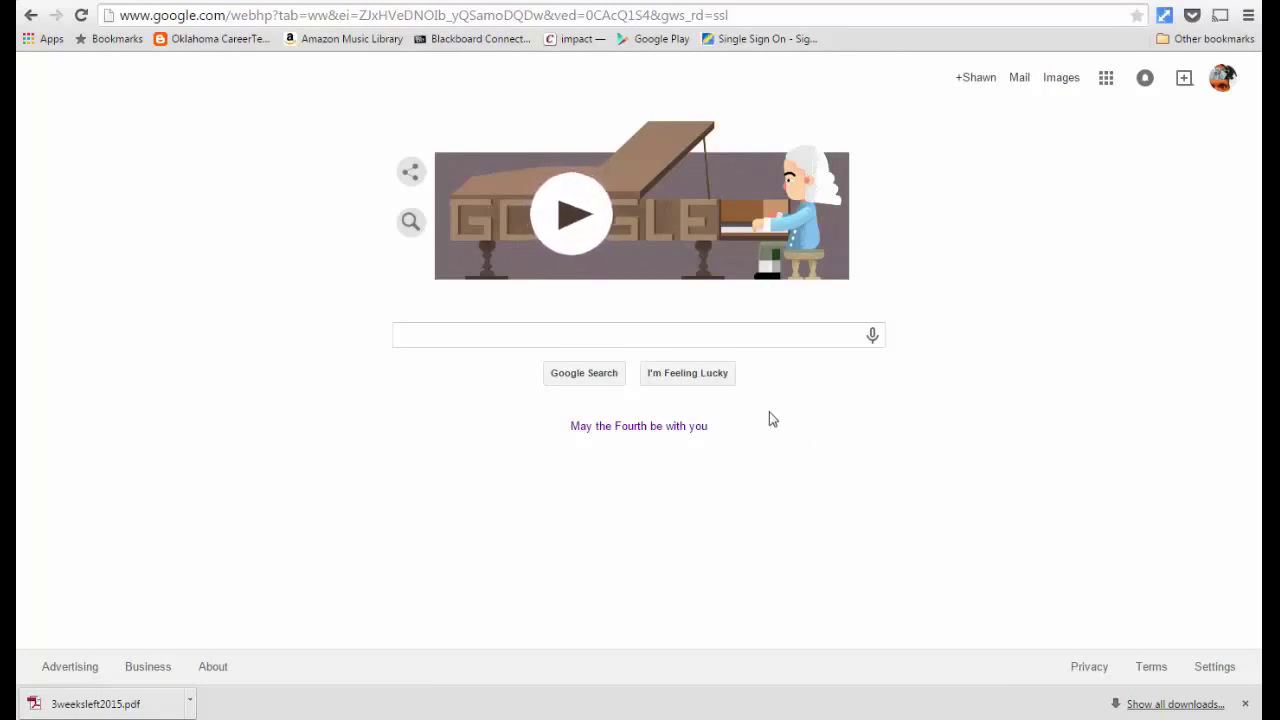
Search the web for "julius caesar" and look through the web results
click(752, 335)
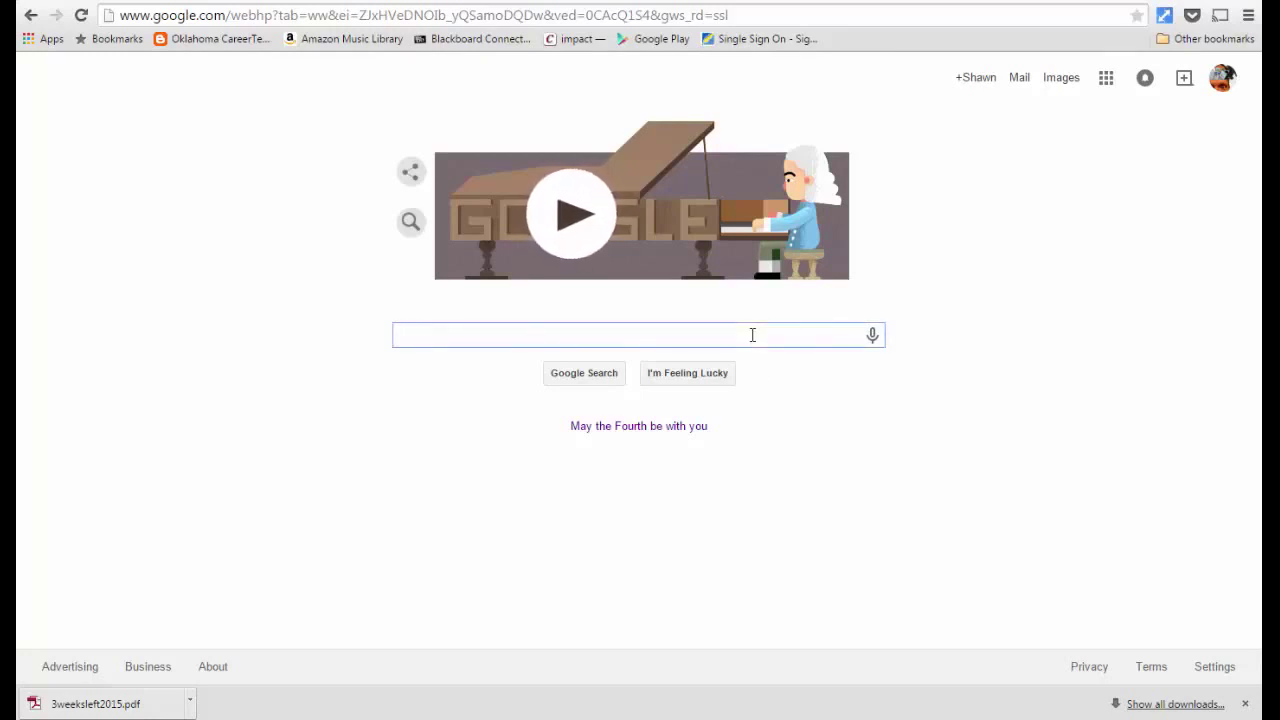
text(jul)
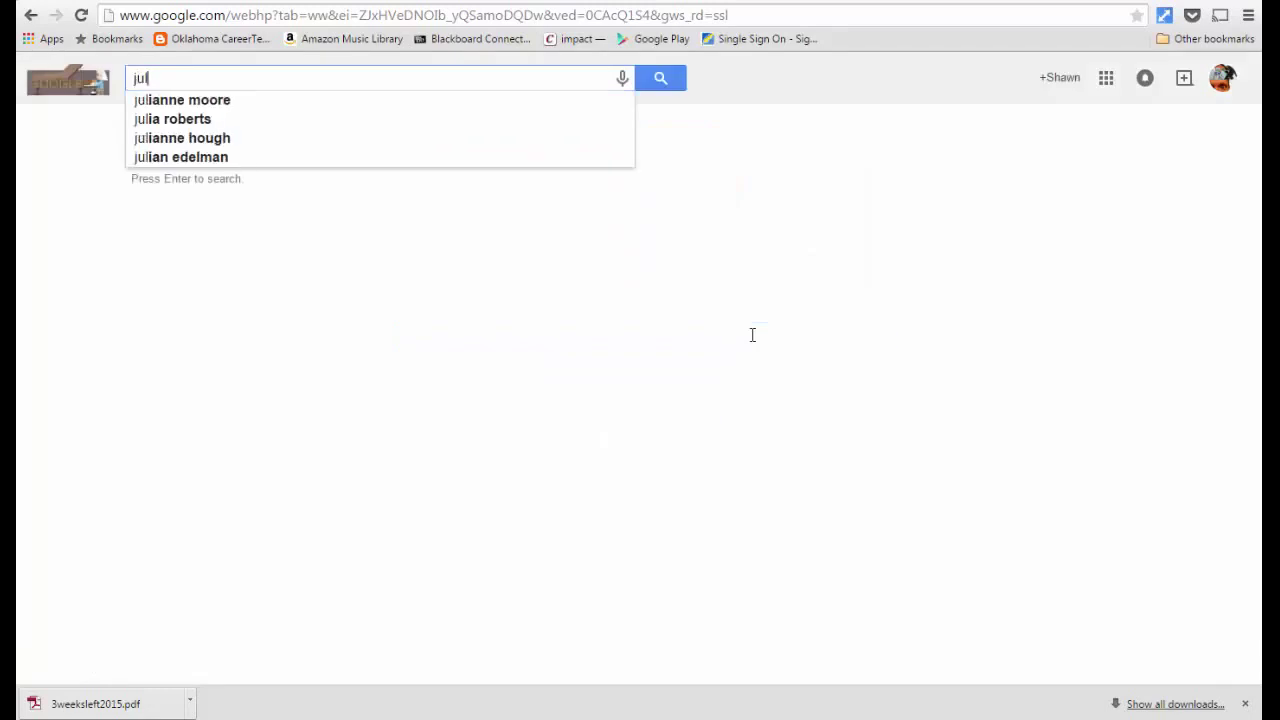
text(ius caesar)
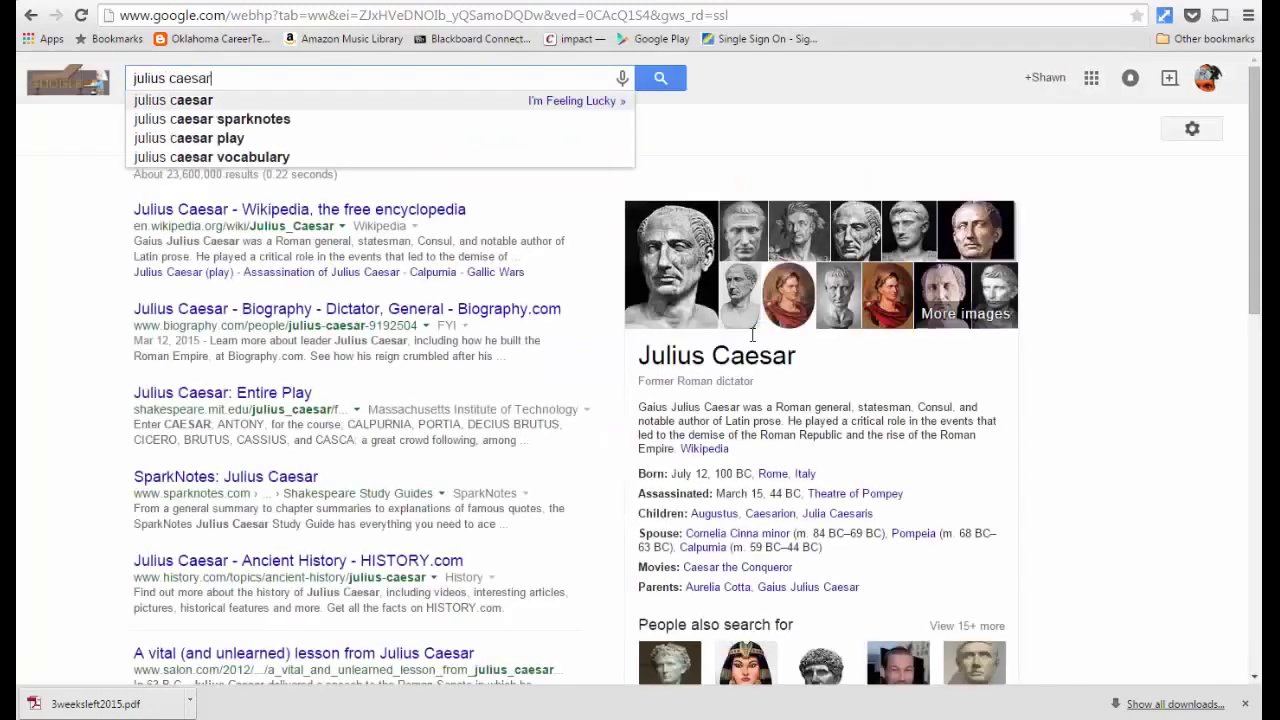
key(Return)
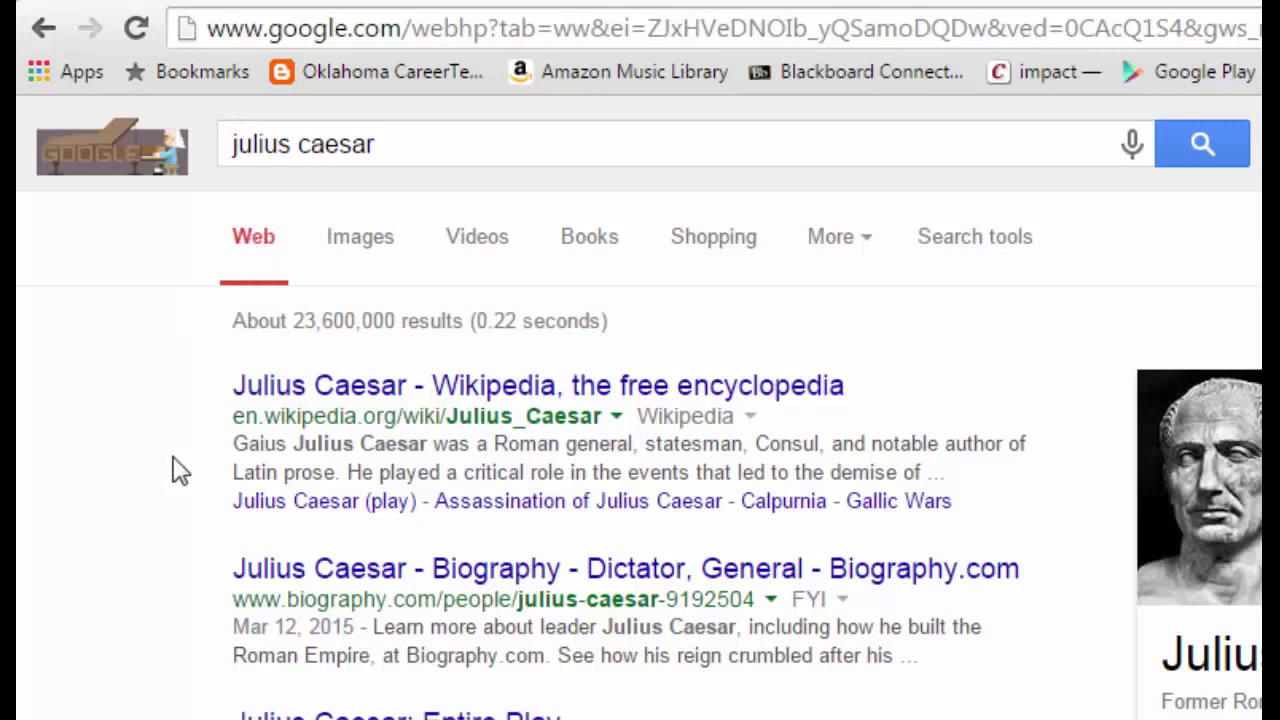
scroll(171, 466, down, 5)
scroll(171, 470, down, 2)
scroll(171, 466, up, 8)
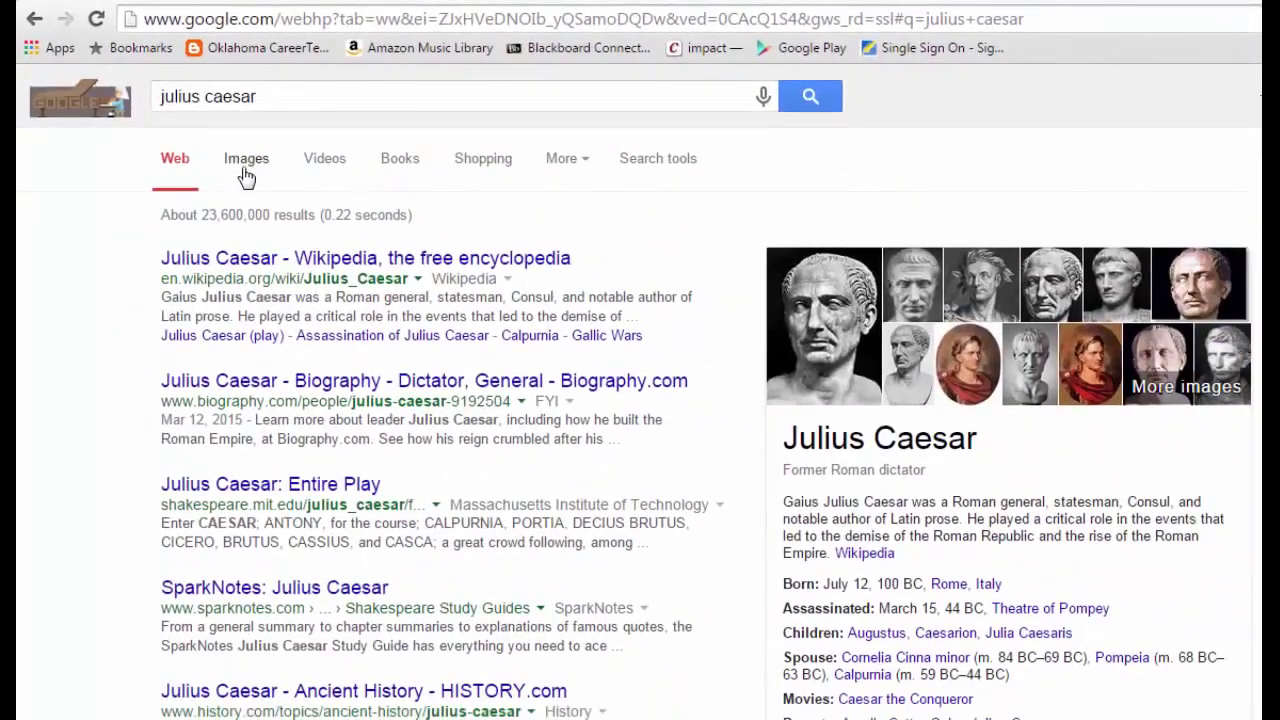
Show the image results for "julius caesar" and browse them
click(246, 168)
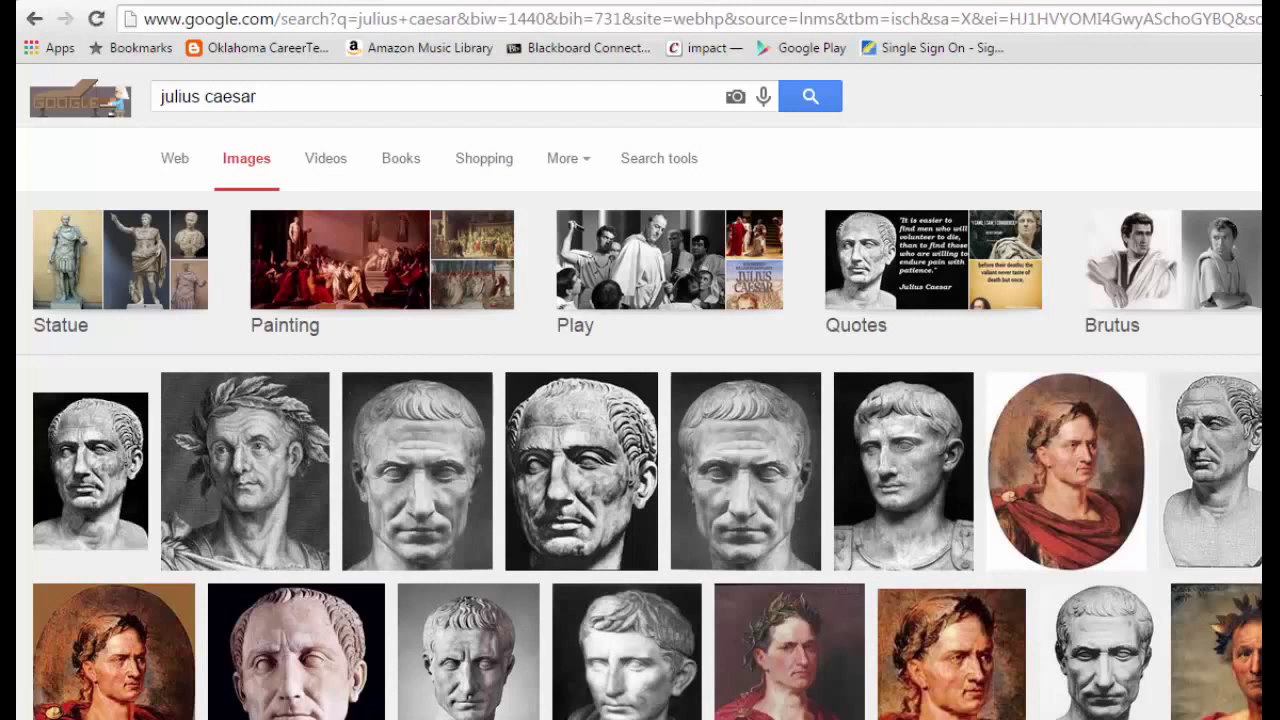
scroll(1215, 580, down, 1)
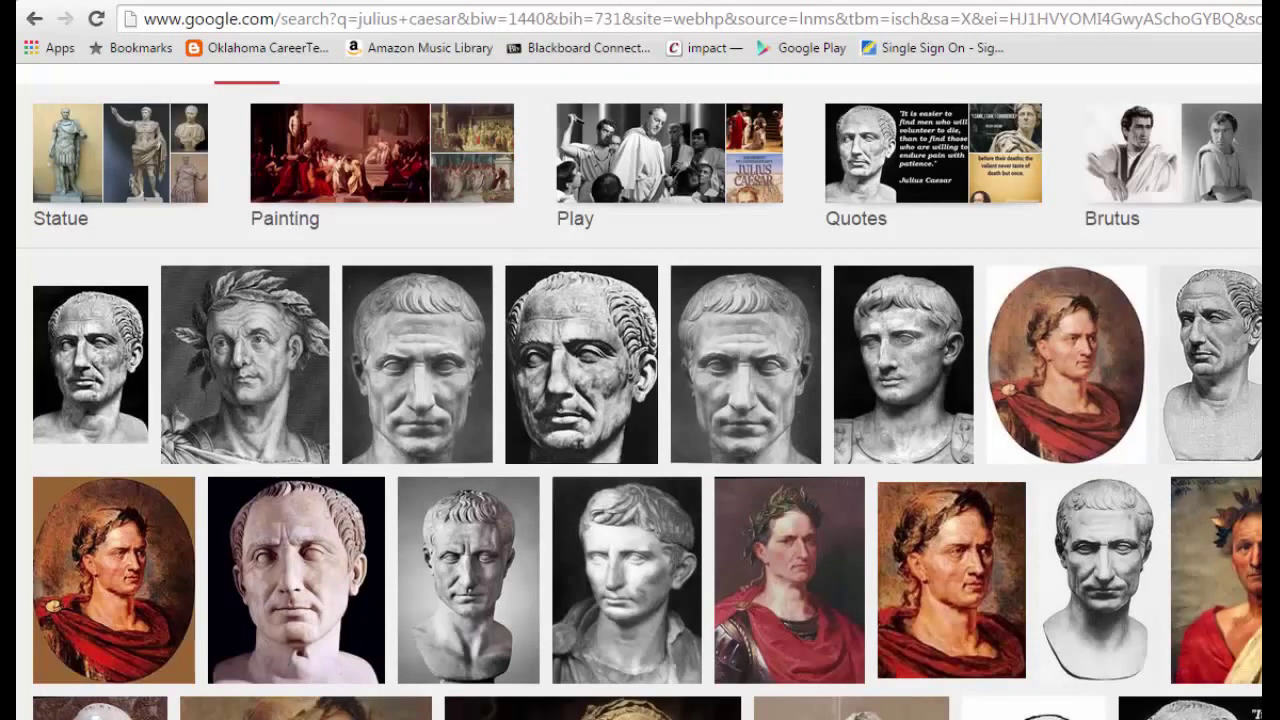
scroll(1170, 400, up, 1)
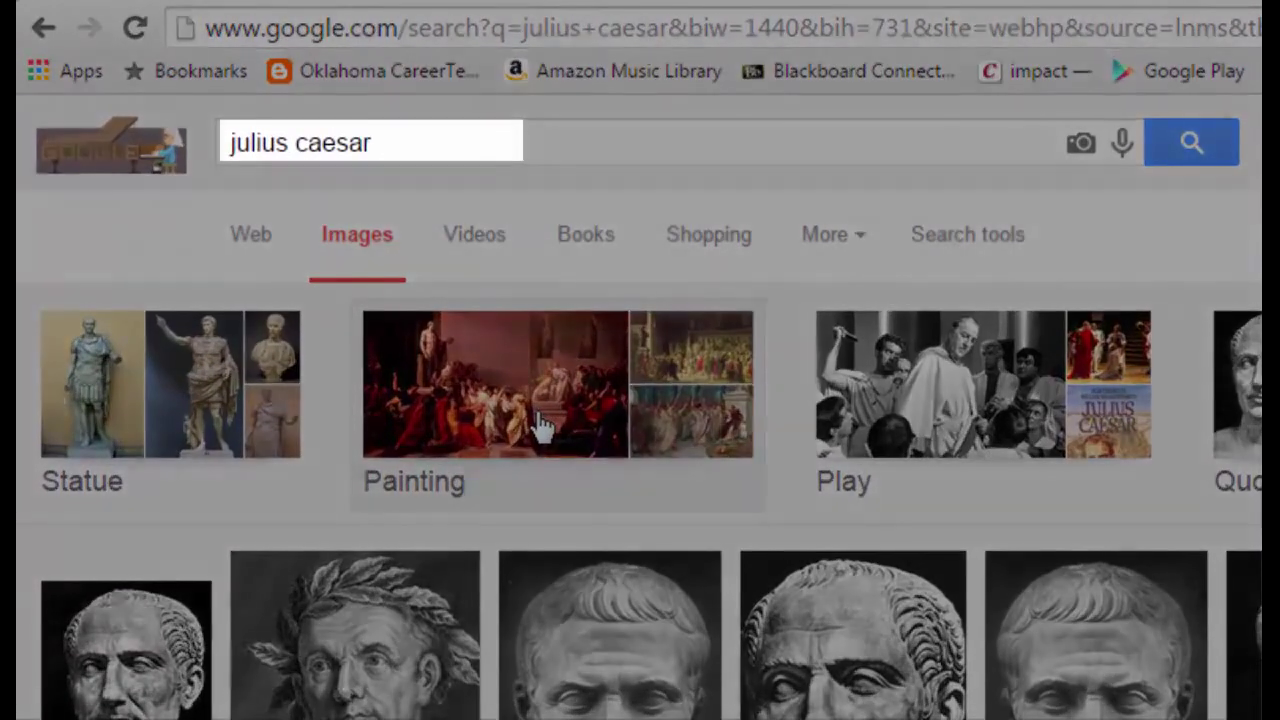
Narrow the image search to the suggested Painting category and browse the images
click(540, 425)
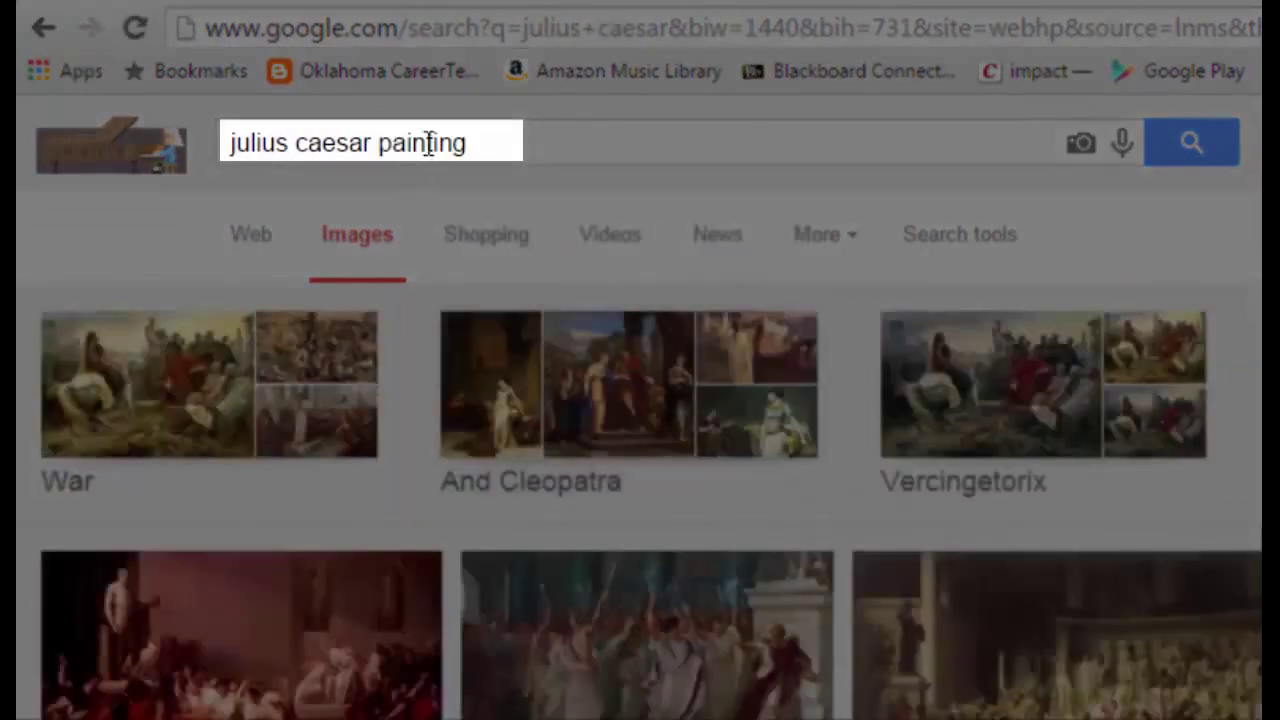
drag(469, 143, 376, 143)
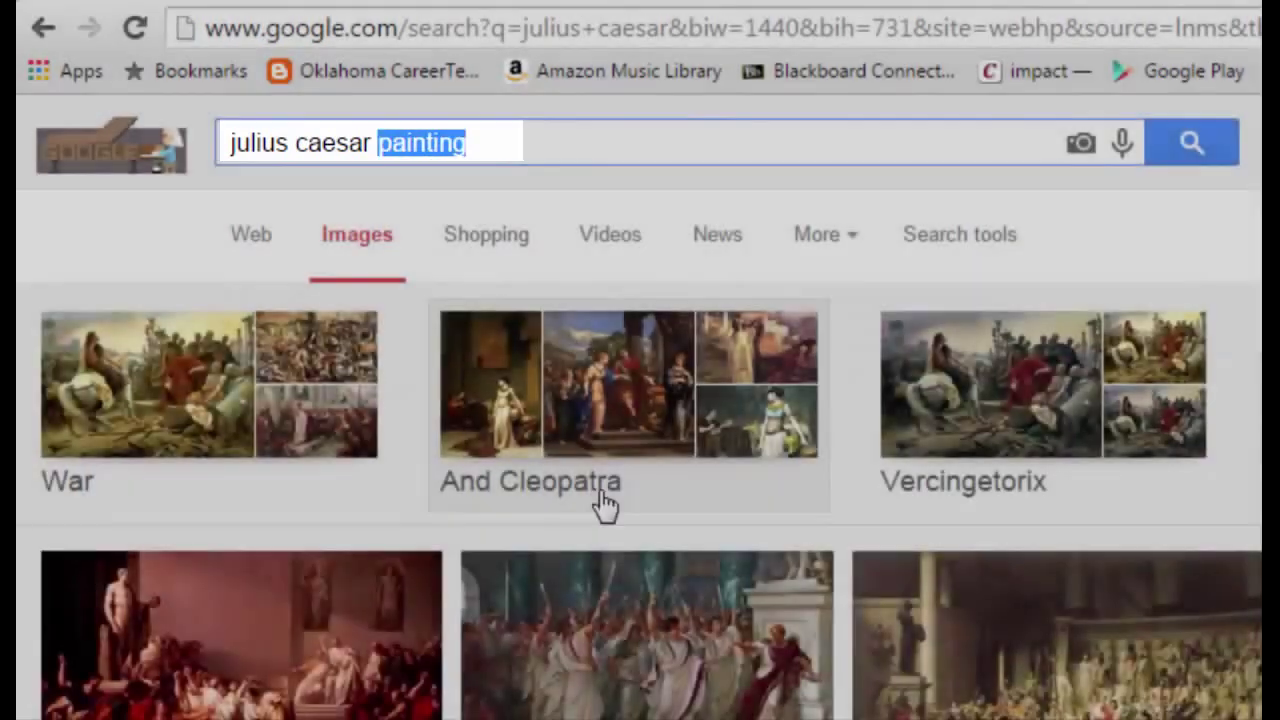
scroll(606, 489, down, 3)
scroll(606, 489, up, 2)
scroll(640, 400, up, 2)
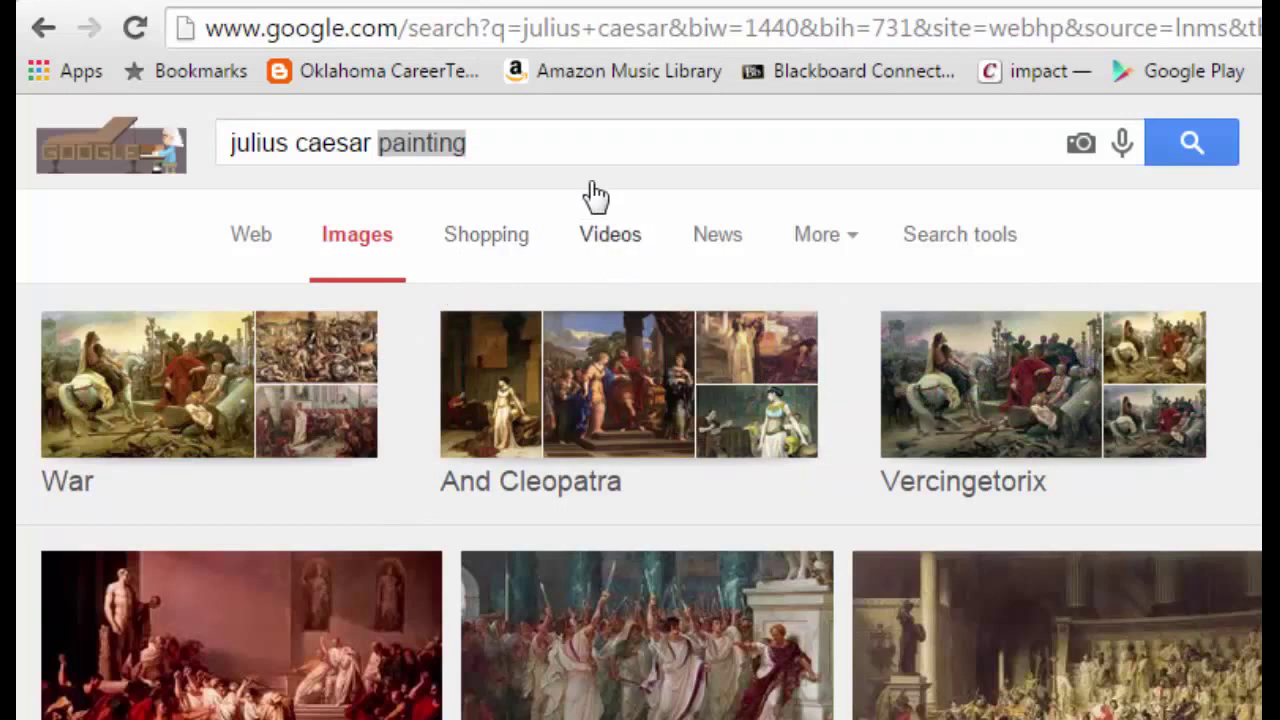
Remove "painting" from the query and rerun the image search for "julius caesar"
click(573, 144)
key(BackSpace)
key(BackSpace)
key(BackSpace)
key(BackSpace)
key(BackSpace)
key(BackSpace)
key(BackSpace)
key(BackSpace)
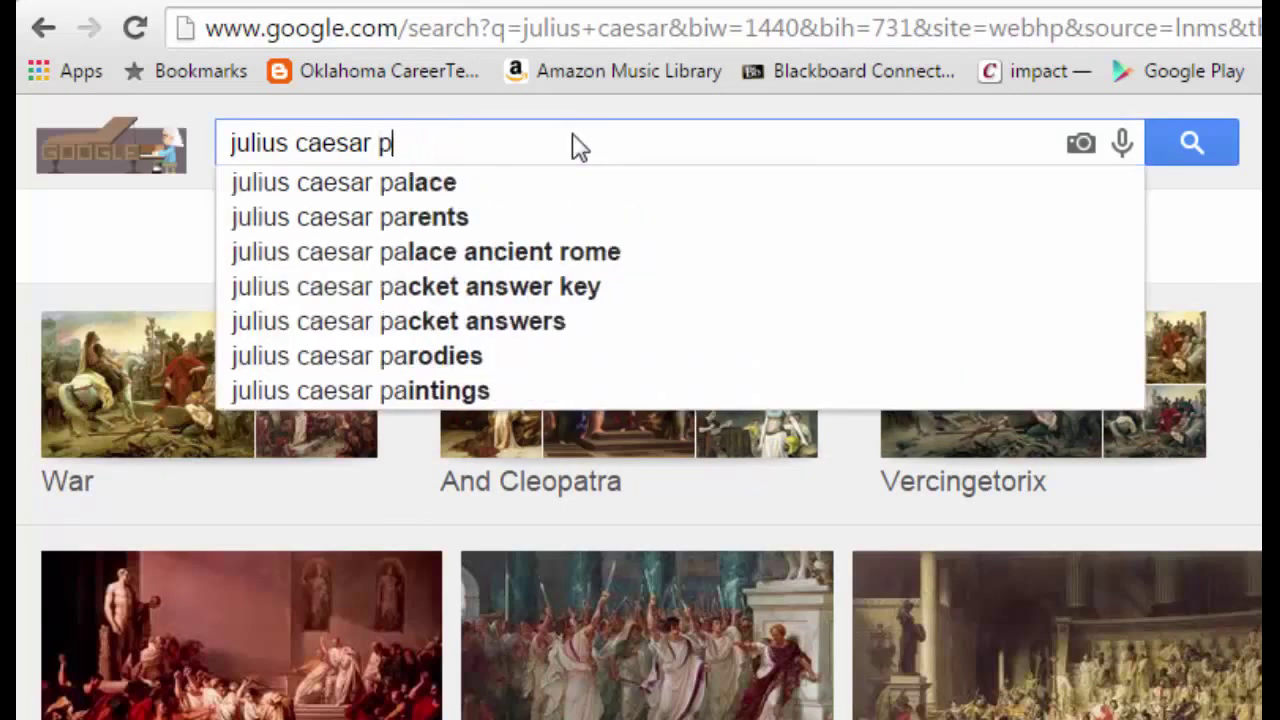
key(Return)
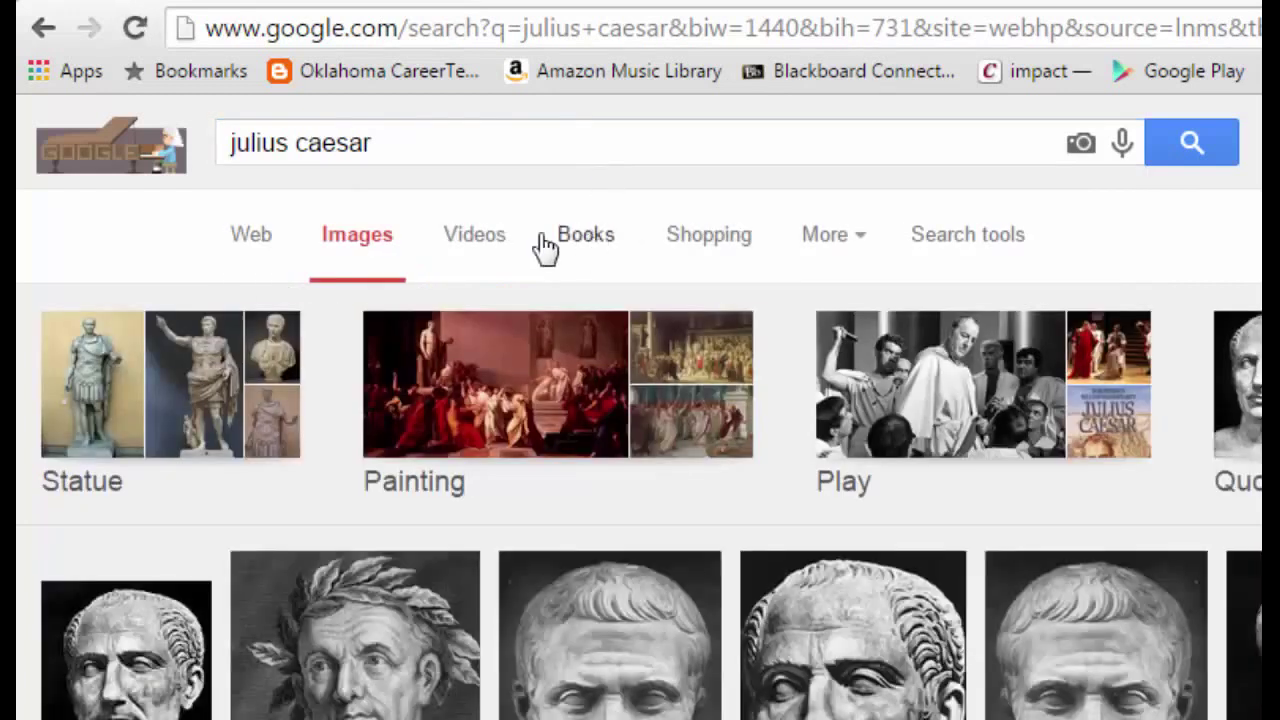
Show the video results for "julius caesar" and view the additional result categories on offer
click(492, 239)
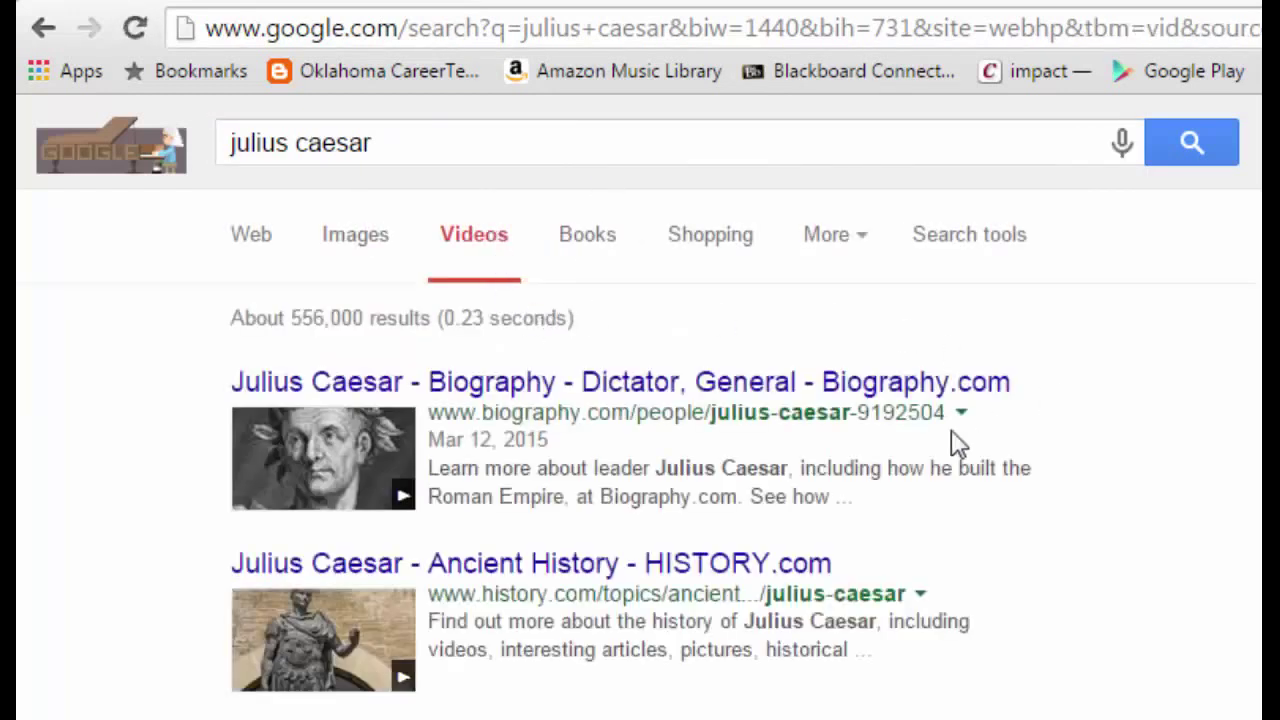
scroll(430, 495, down, 2)
scroll(430, 495, up, 2)
click(862, 248)
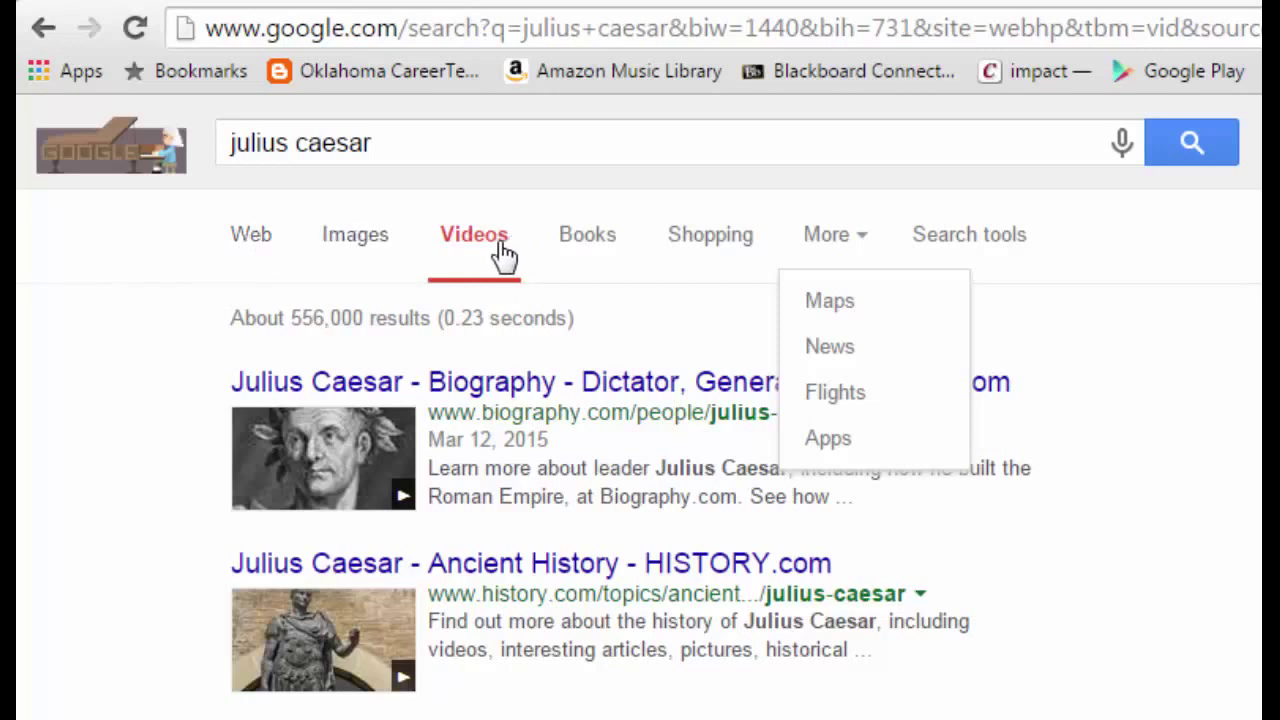
click(1086, 534)
Replace the query with "frogs" and run the video search
triple_click(391, 149)
text(fro)
key(BackSpace)
text(rogs)
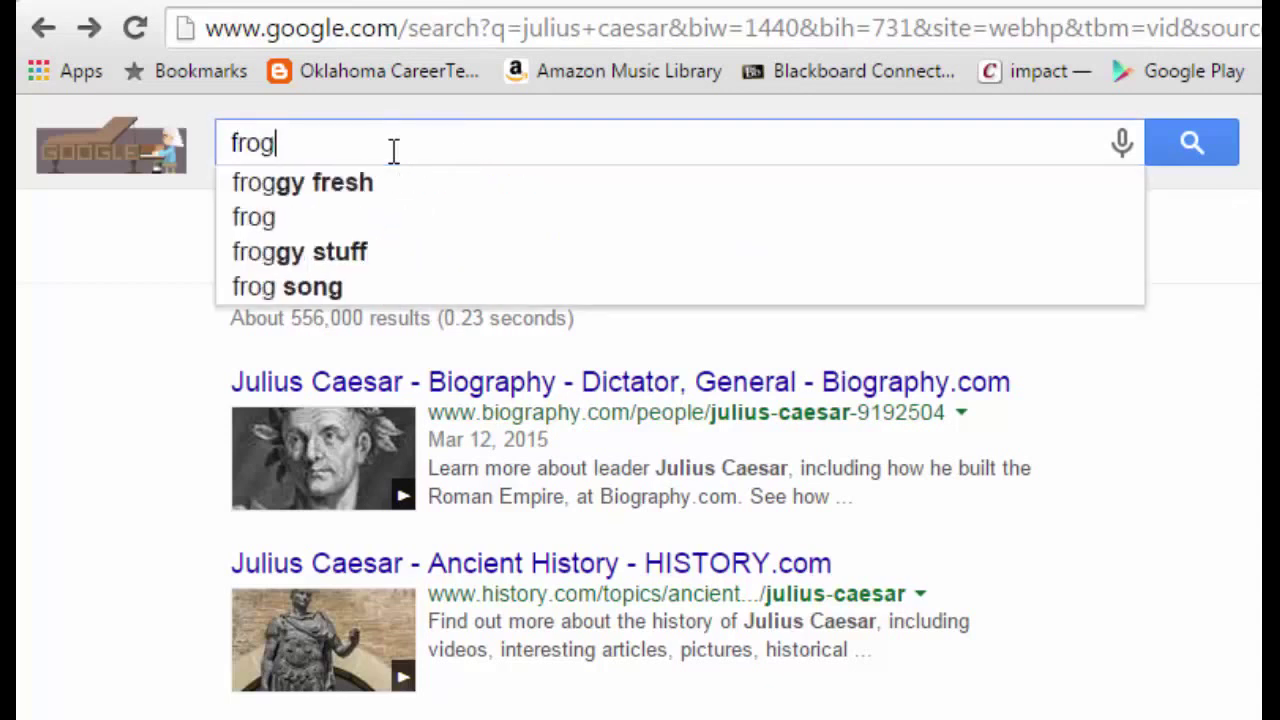
key(Return)
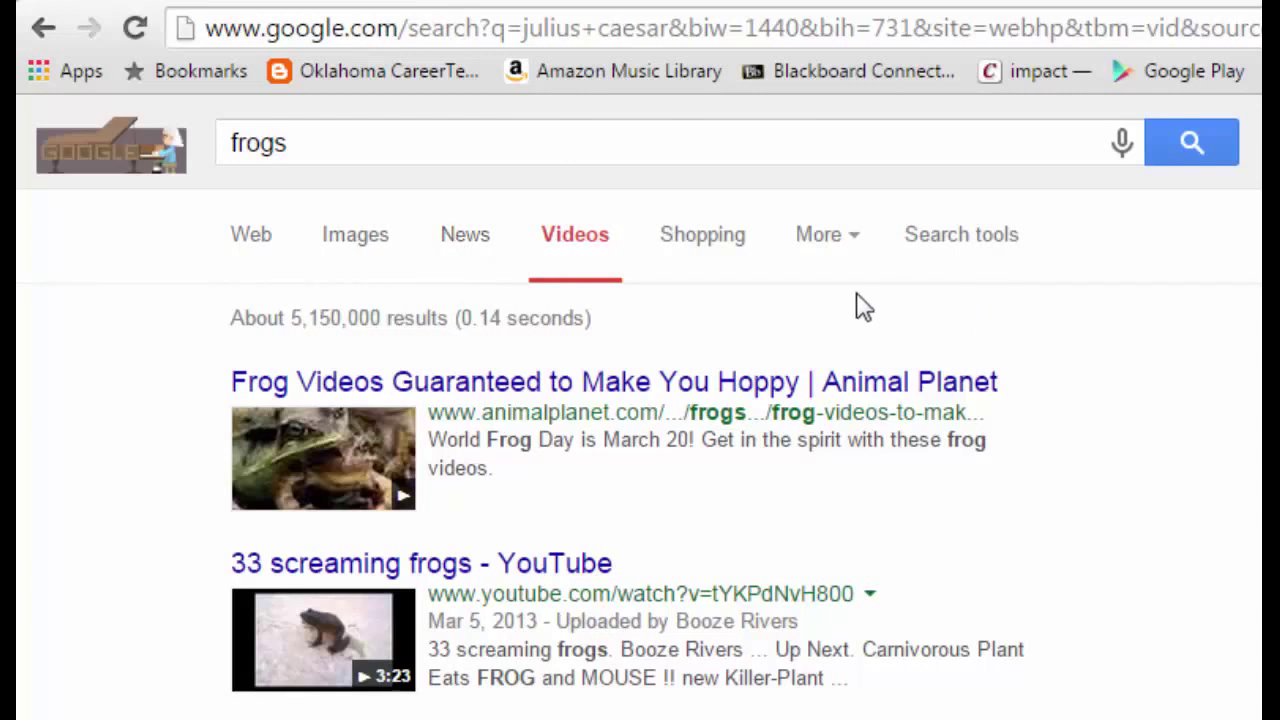
Limit the frogs video results to the past week, and reset the time filter to any time
click(990, 242)
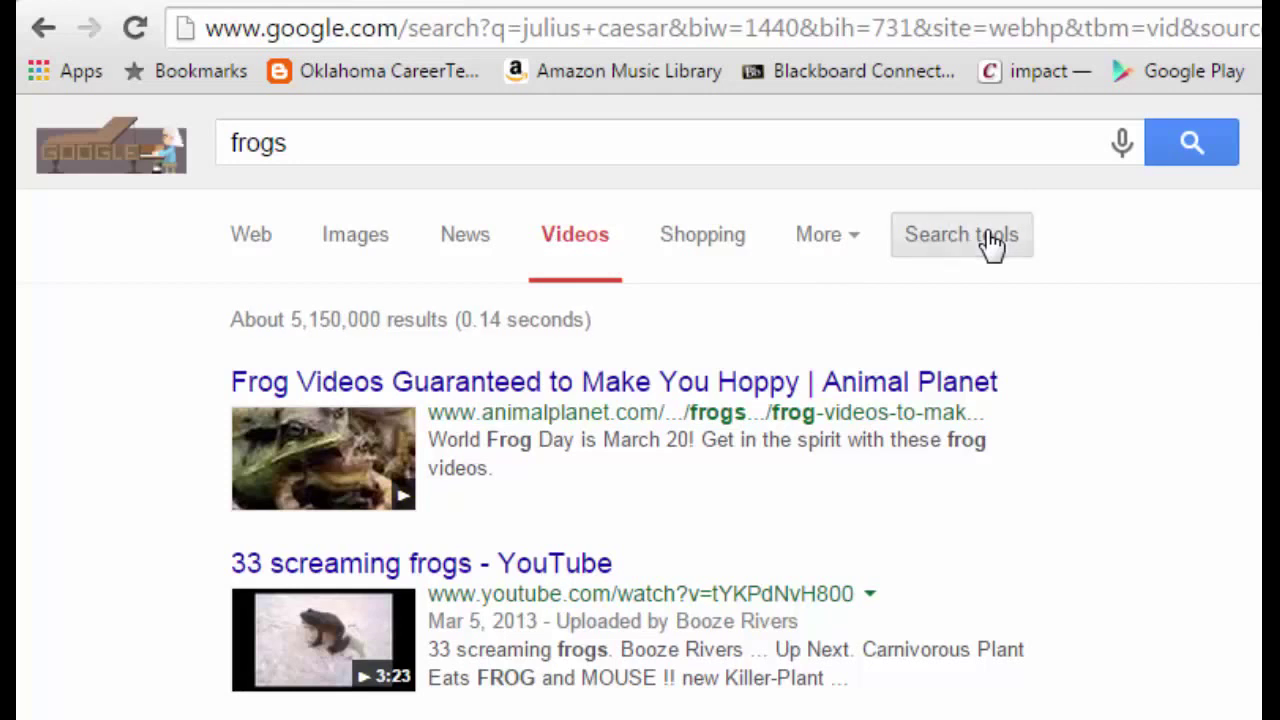
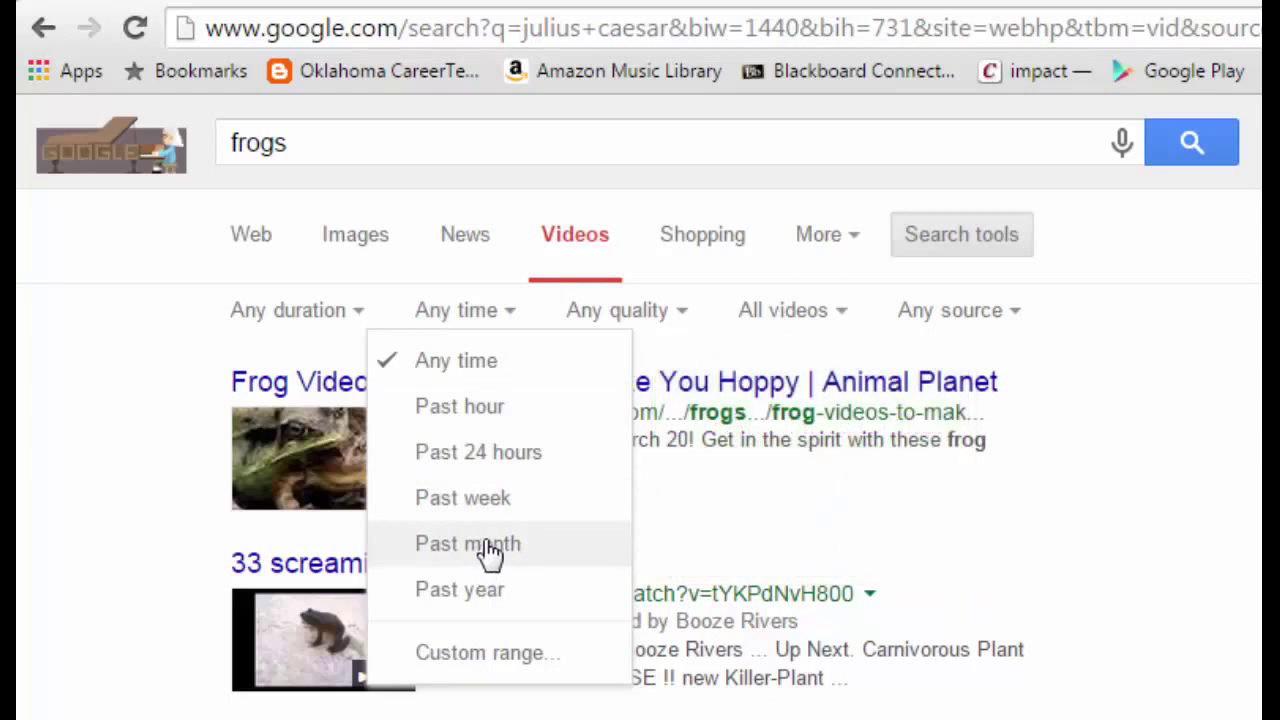
click(490, 505)
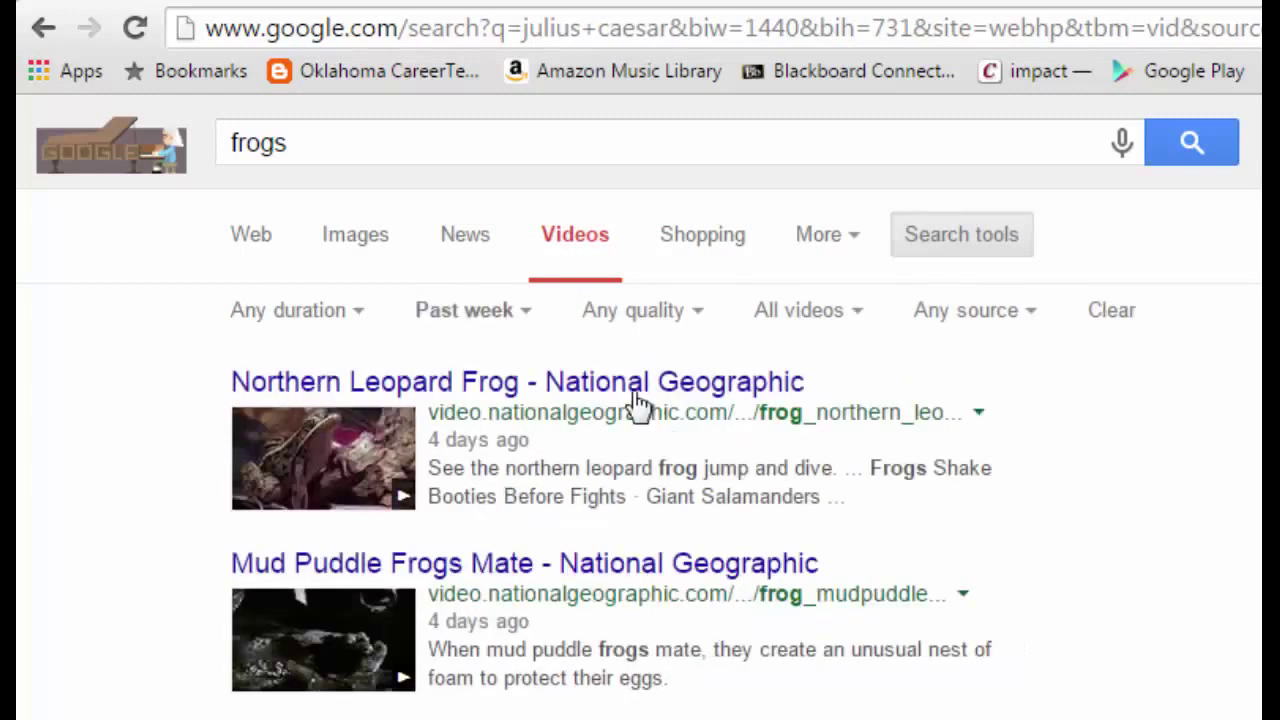
click(510, 320)
click(516, 360)
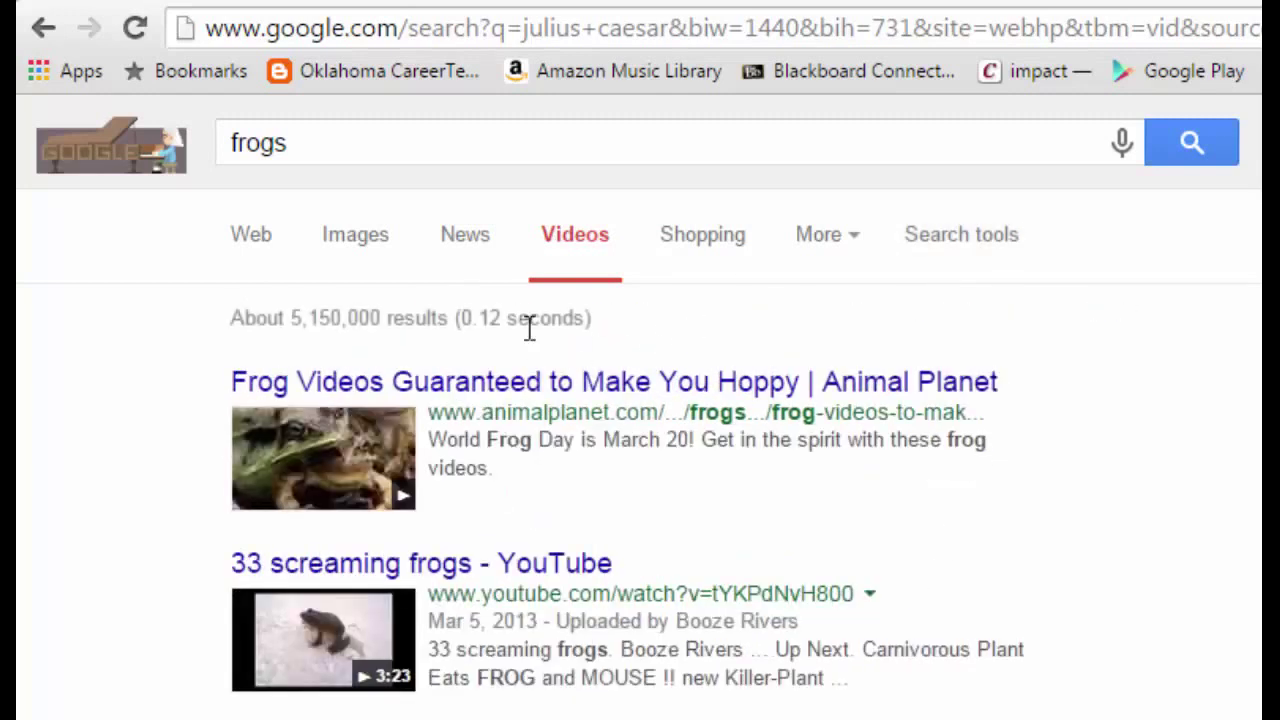
Examine the quality, closed-caption and source filter options for the frogs video results
click(955, 238)
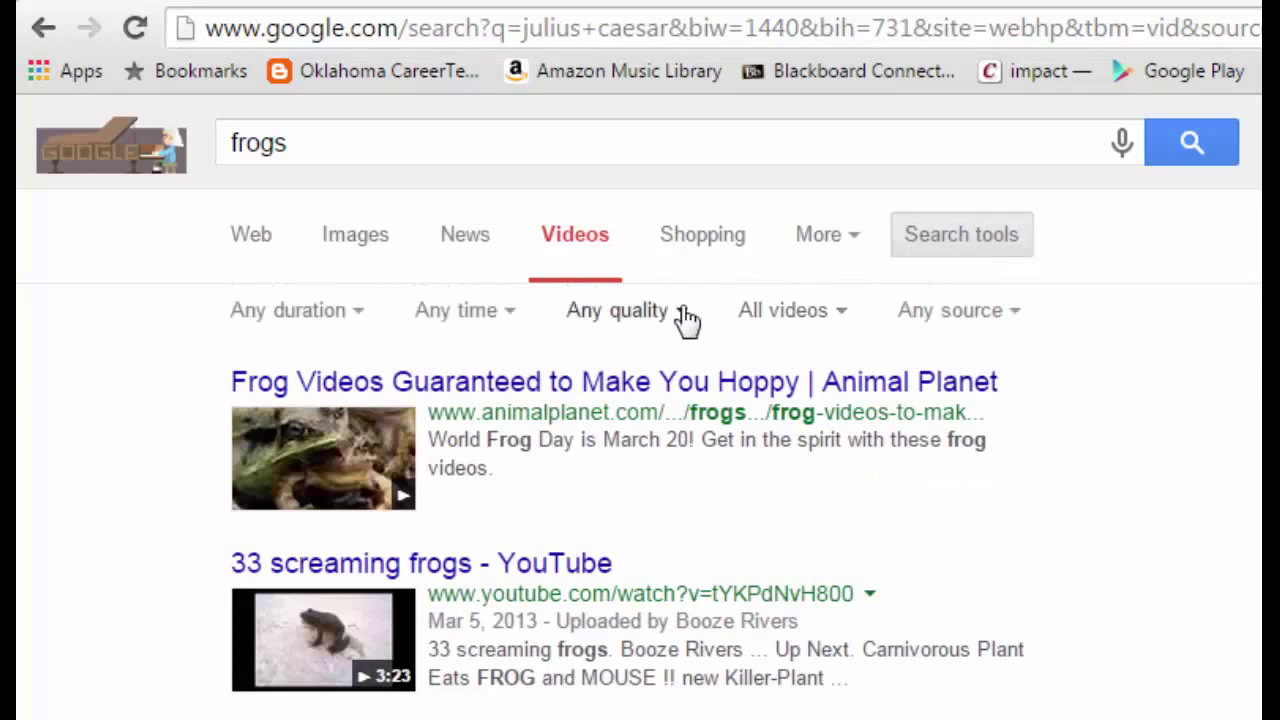
click(686, 318)
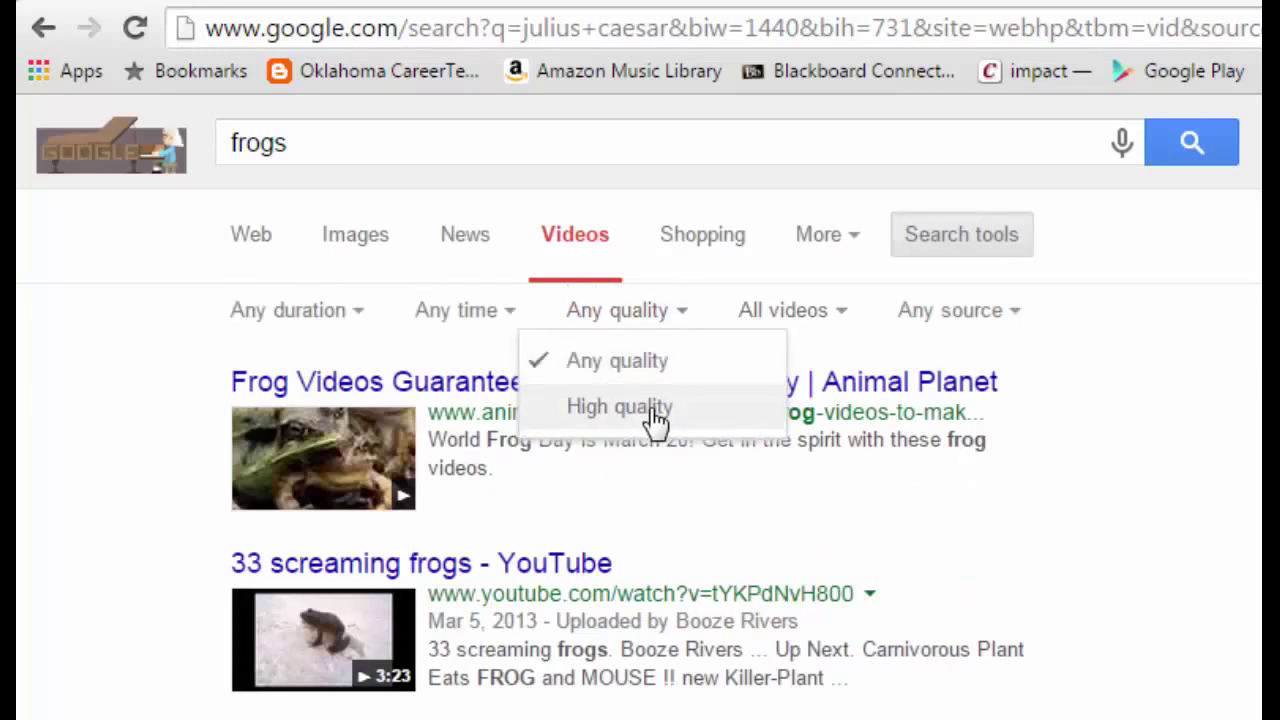
click(837, 318)
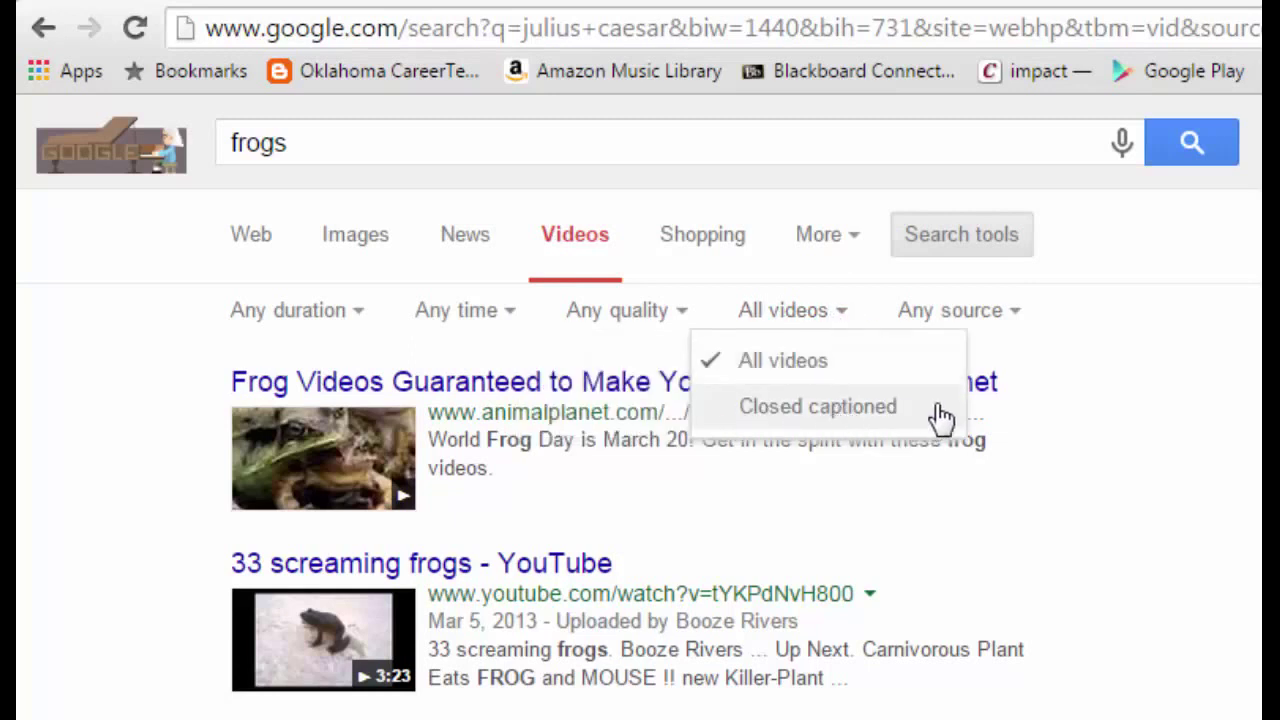
click(1012, 314)
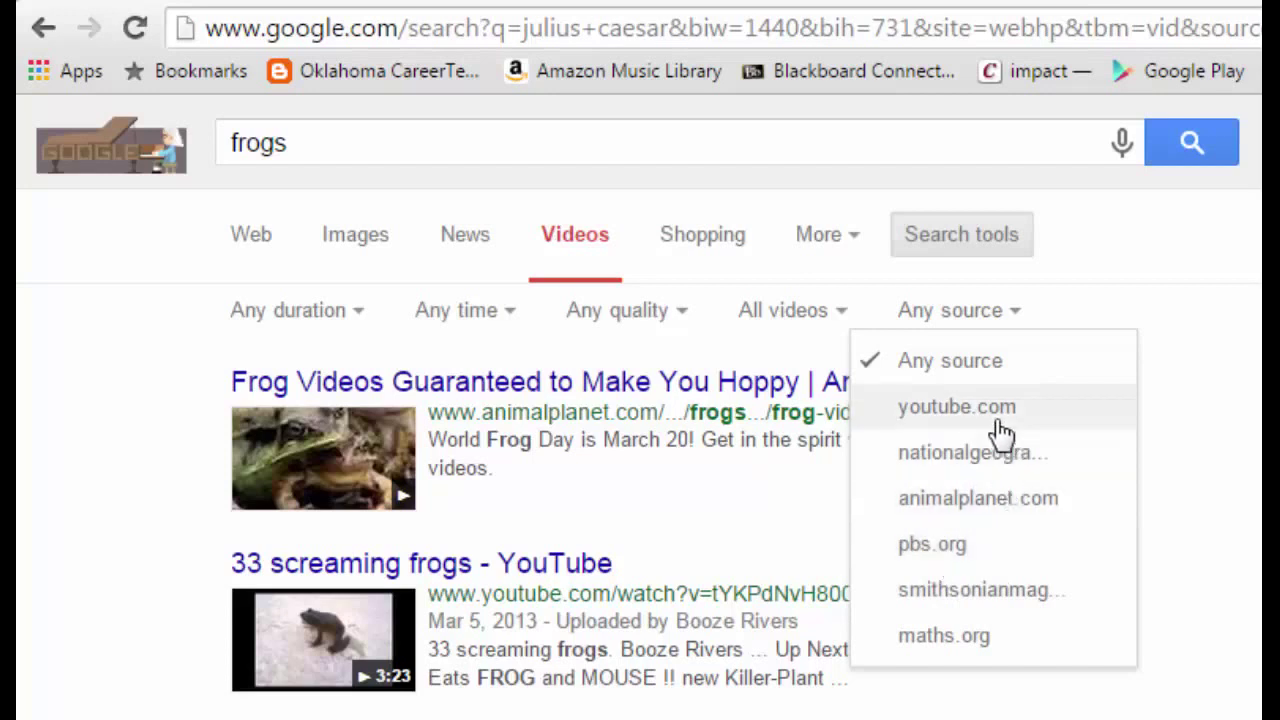
click(1260, 428)
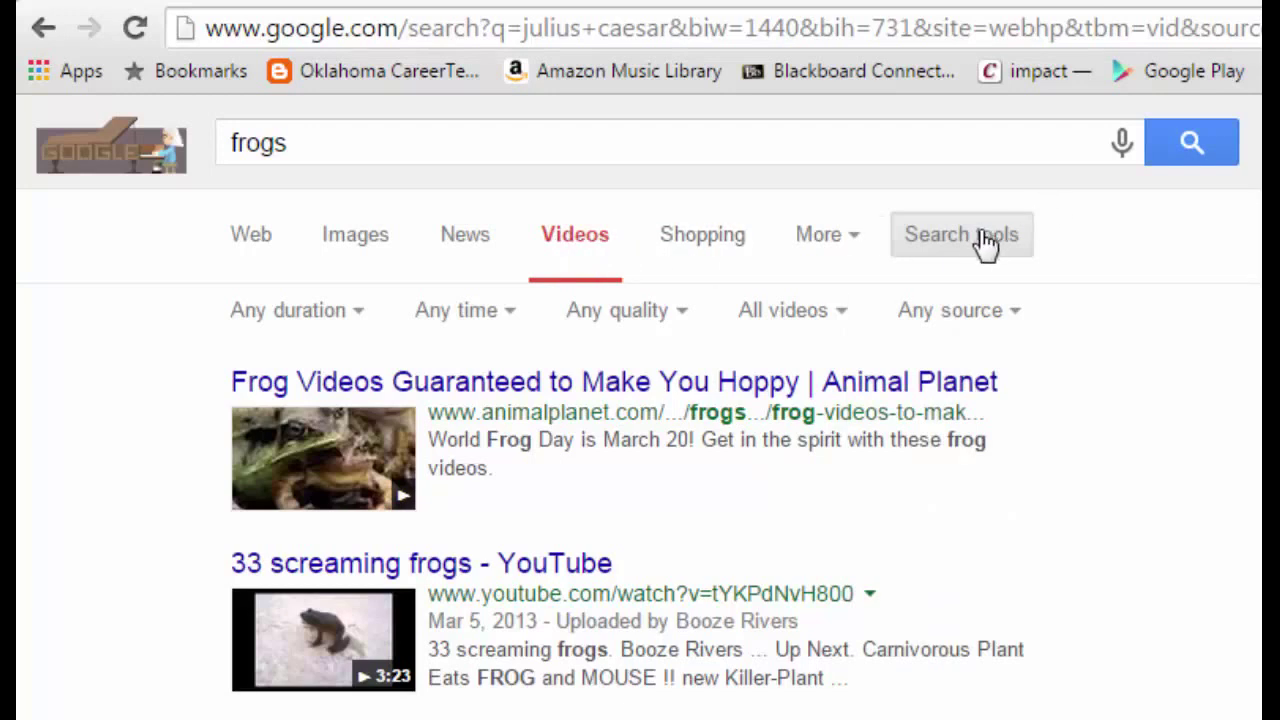
Switch the frogs search to web results and limit them to the Basic reading level
click(255, 250)
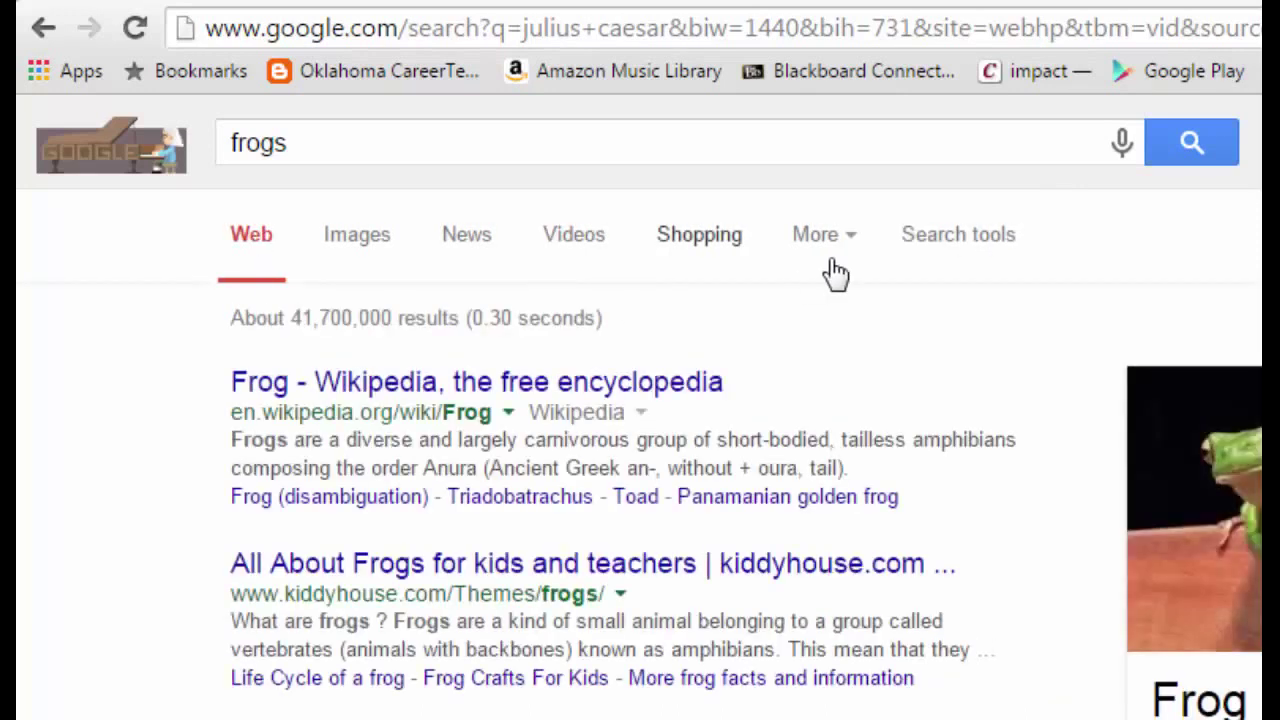
click(962, 240)
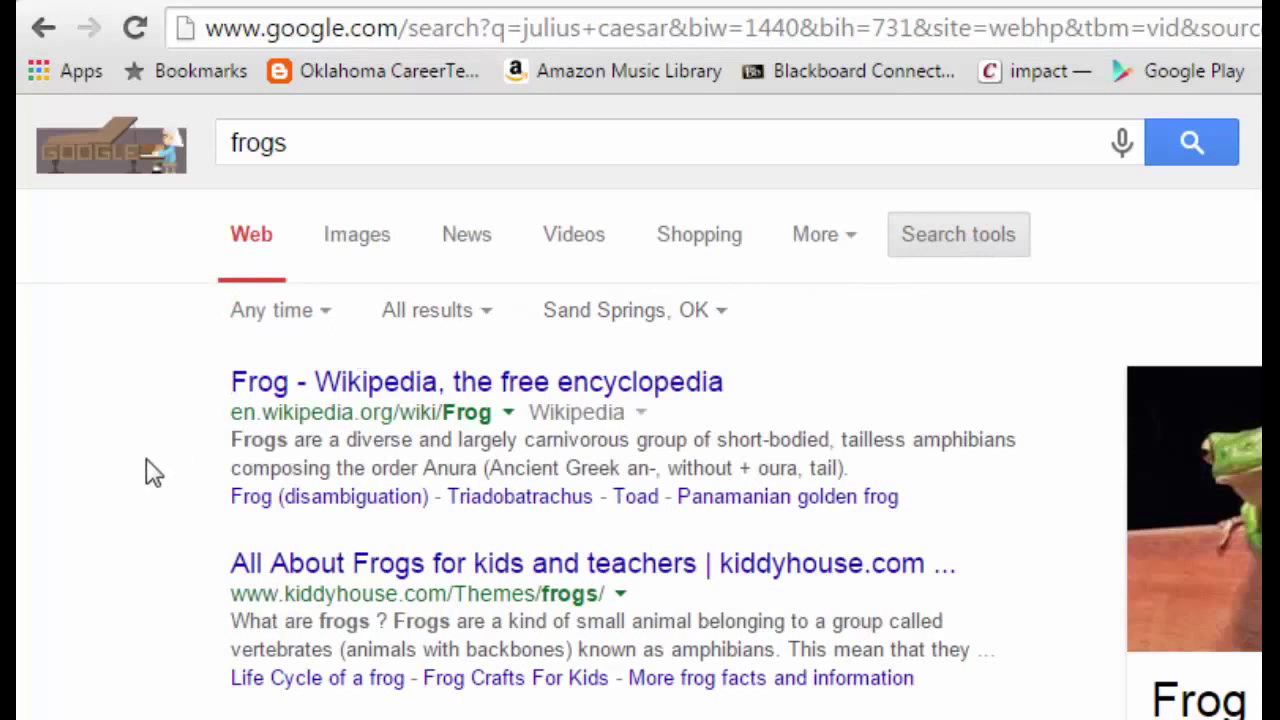
click(487, 318)
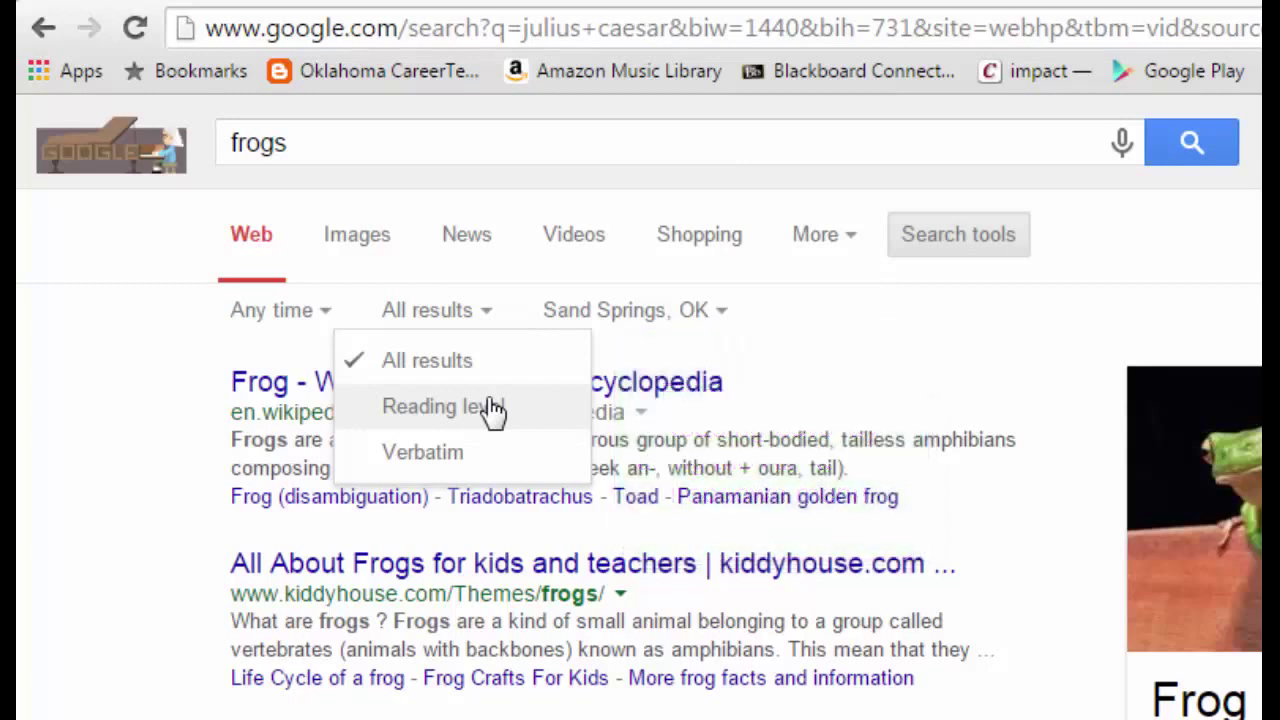
click(493, 408)
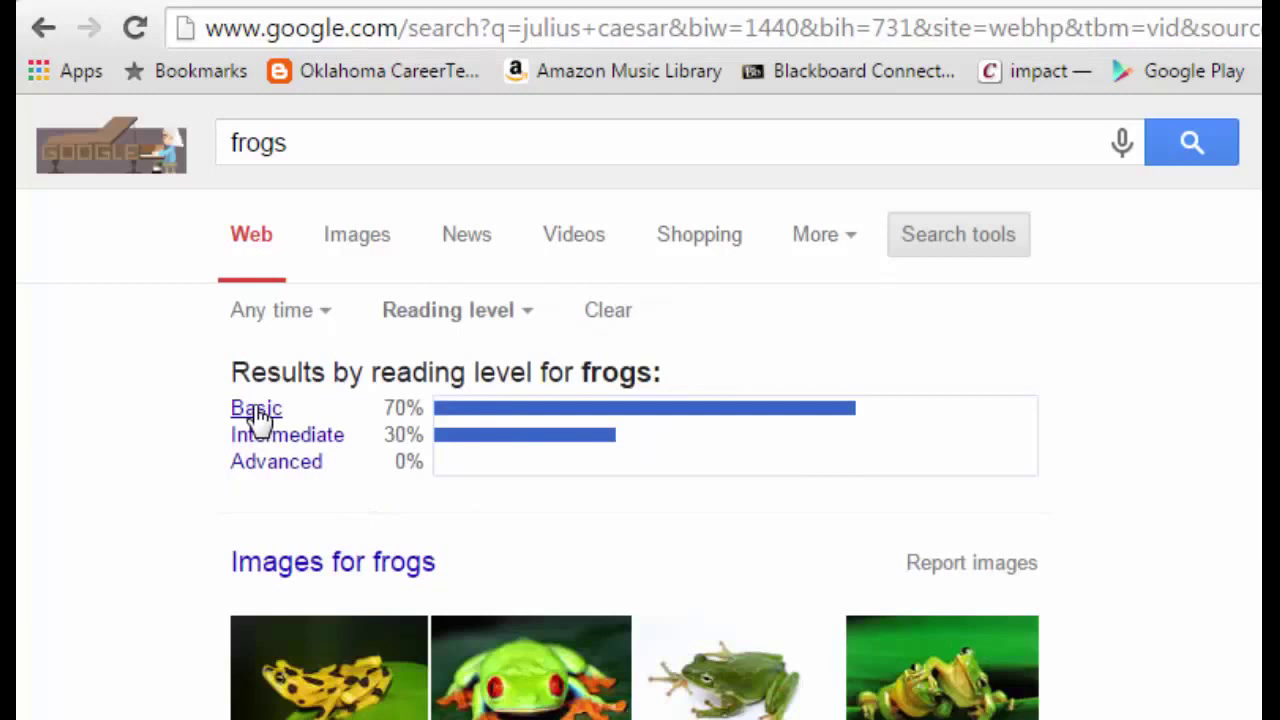
click(258, 412)
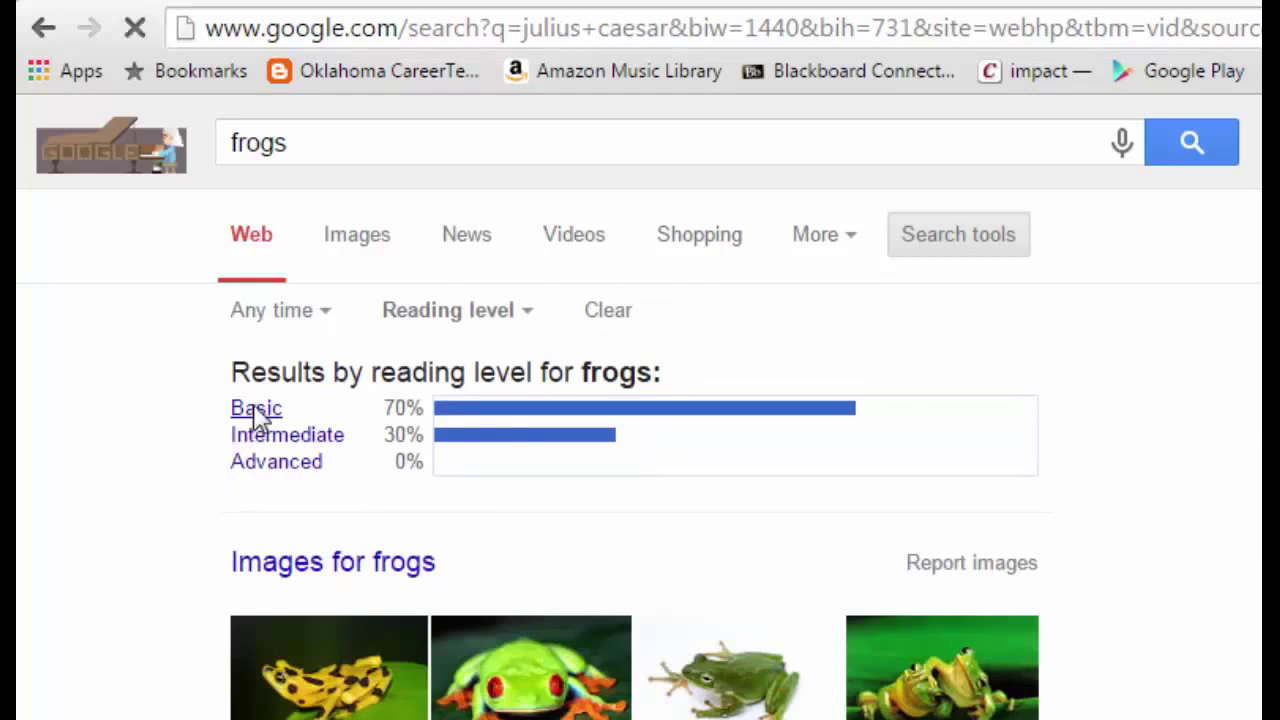
scroll(450, 585, down, 2)
scroll(640, 400, down, 2)
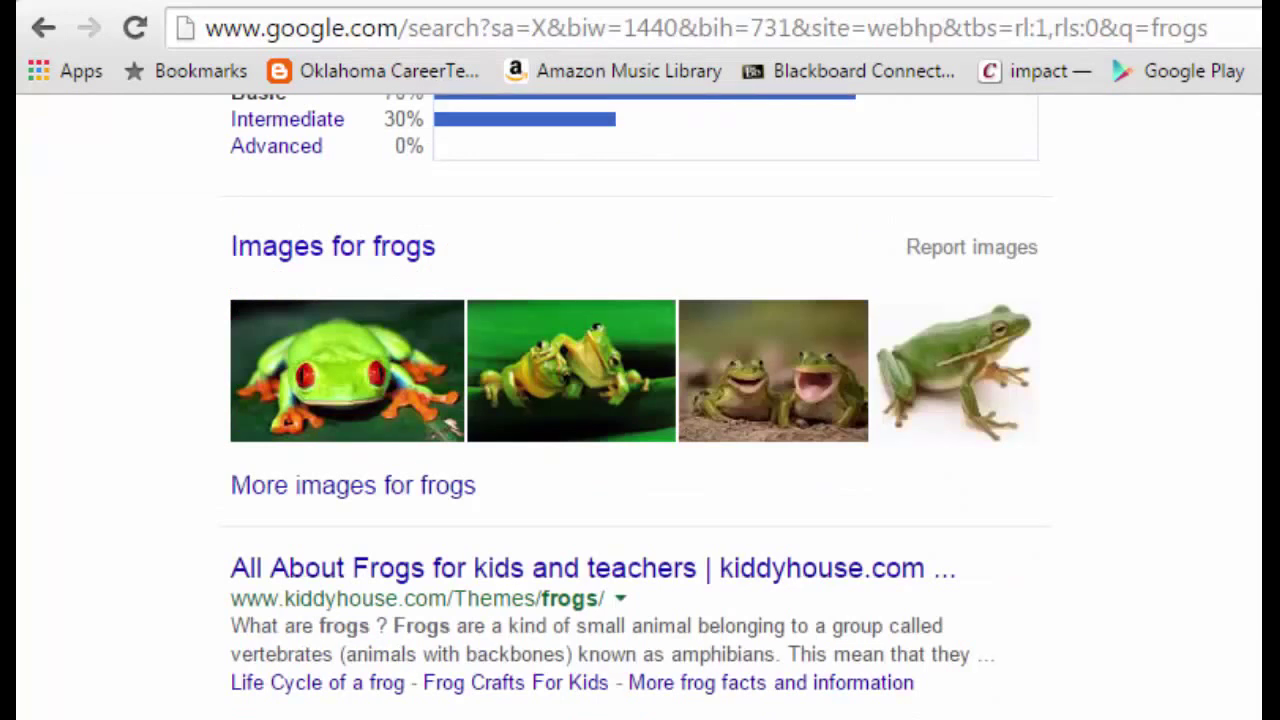
scroll(640, 400, up, 2)
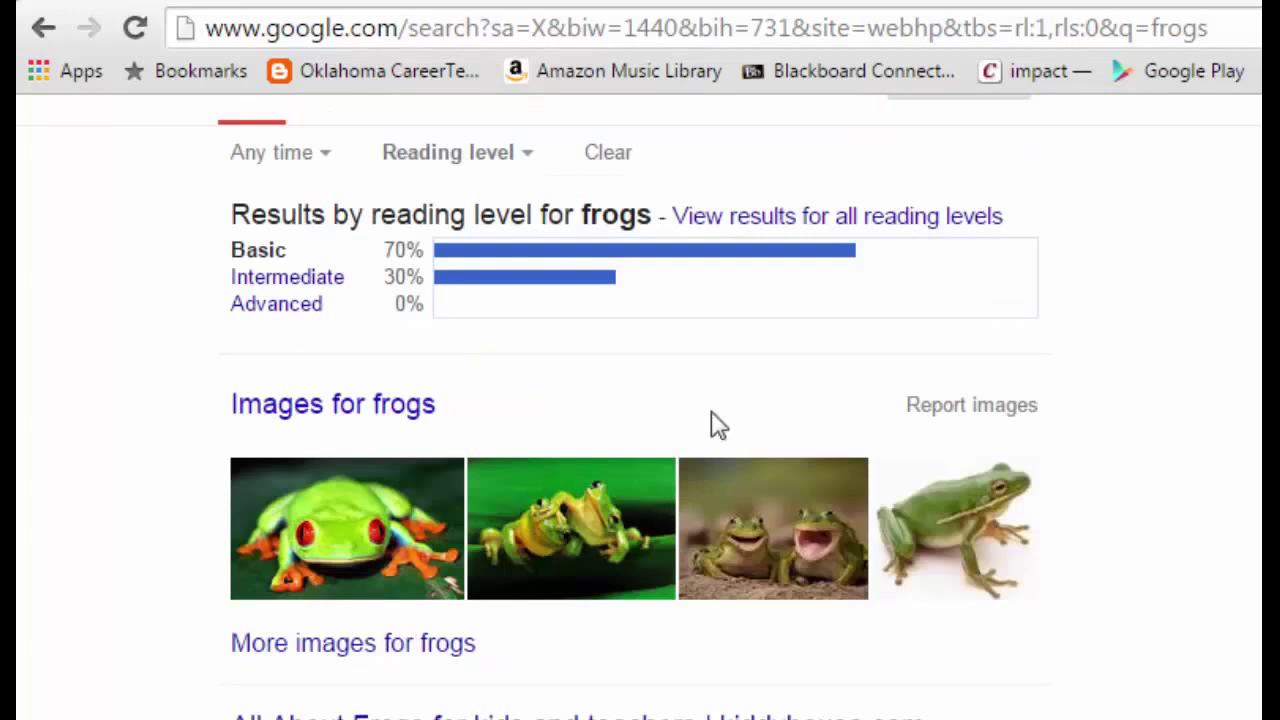
scroll(1031, 470, up, 2)
Clear the reading level filter and show the web search filters again
click(630, 320)
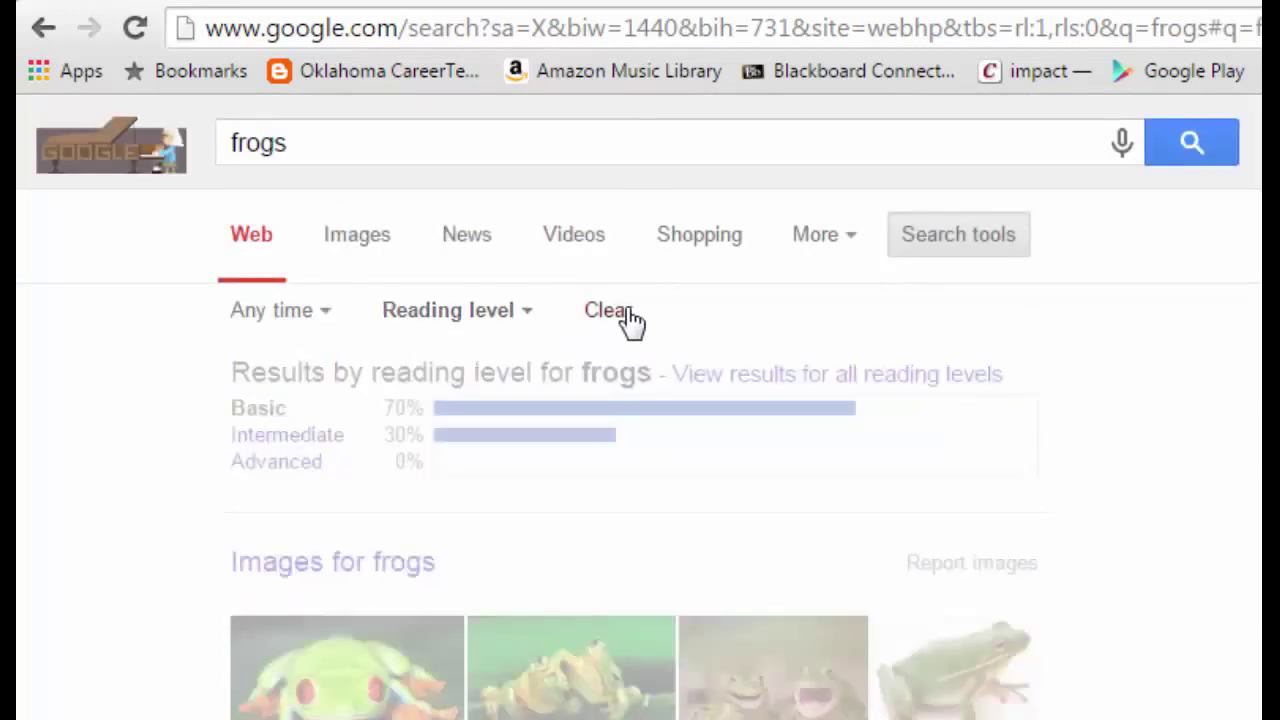
click(993, 247)
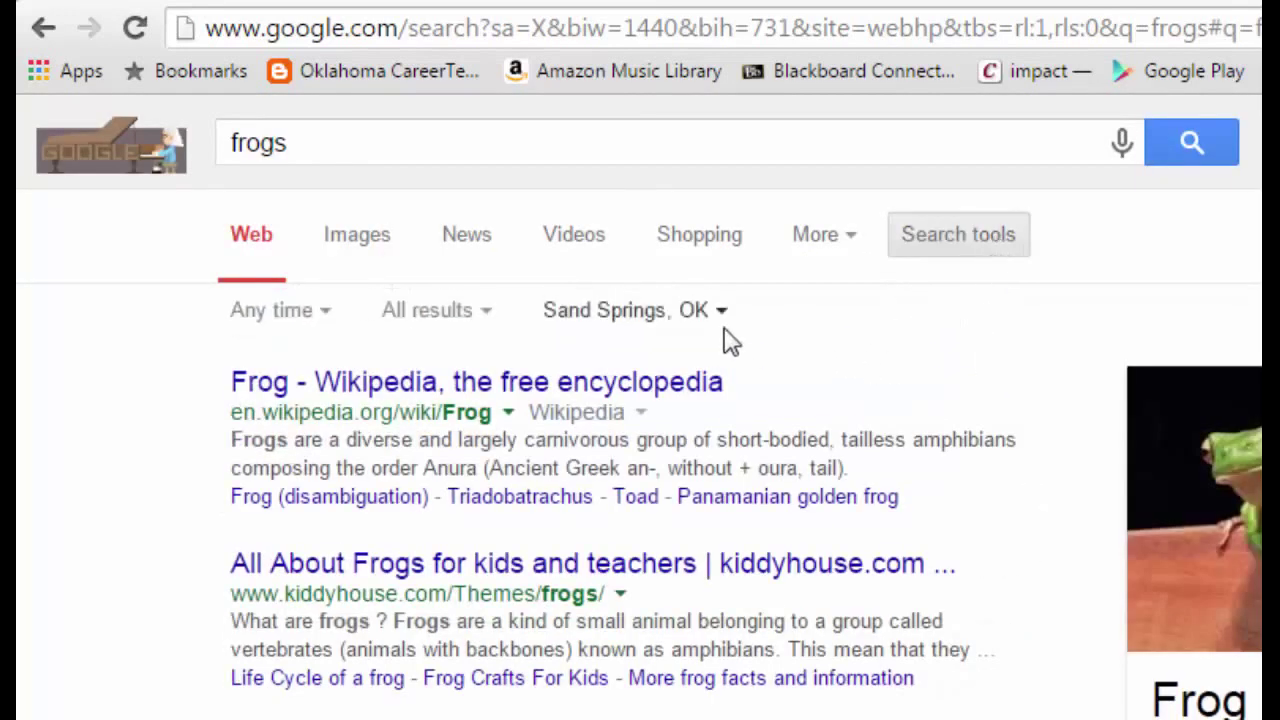
Examine the time and location filter options and the additional result categories for the frogs web search
click(308, 312)
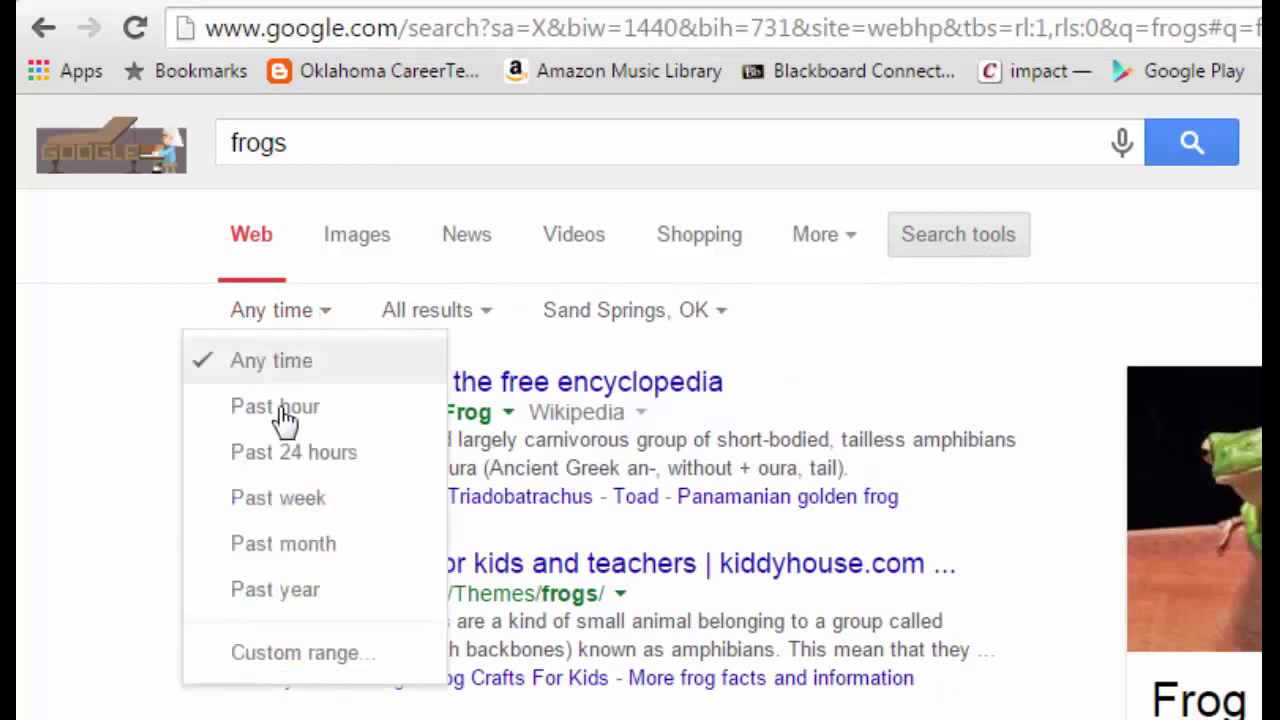
click(718, 312)
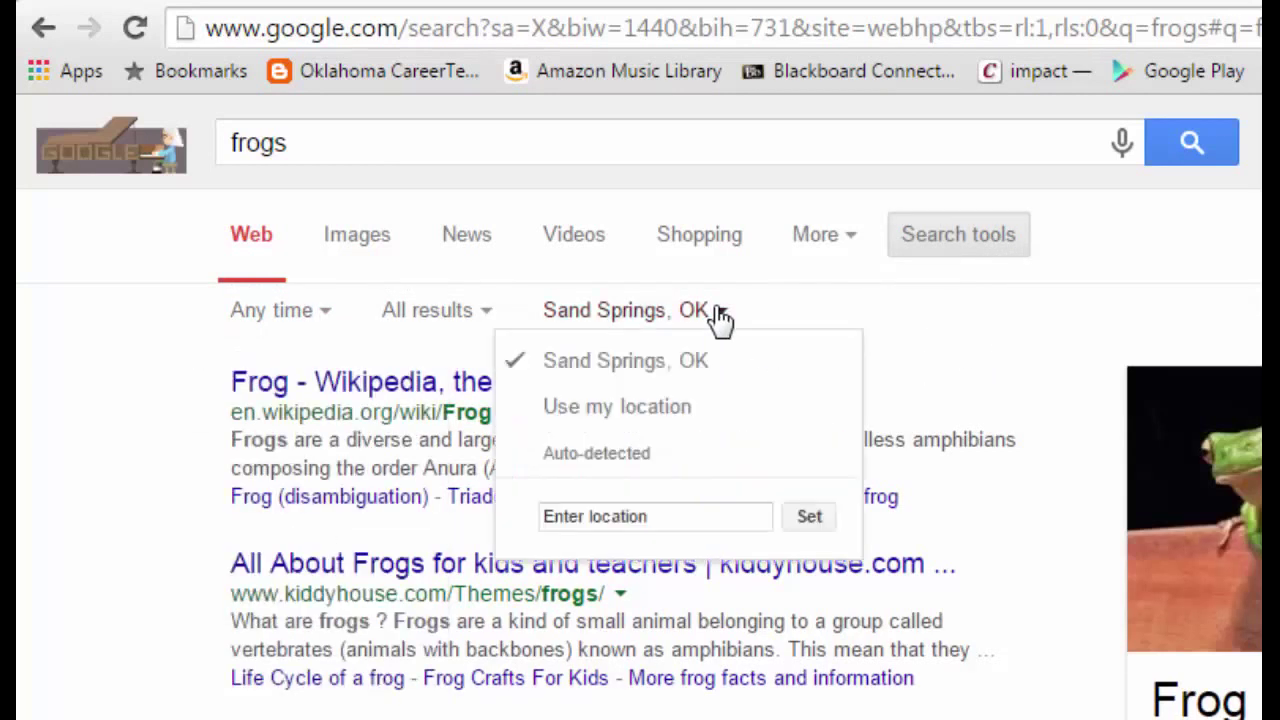
click(643, 423)
click(849, 245)
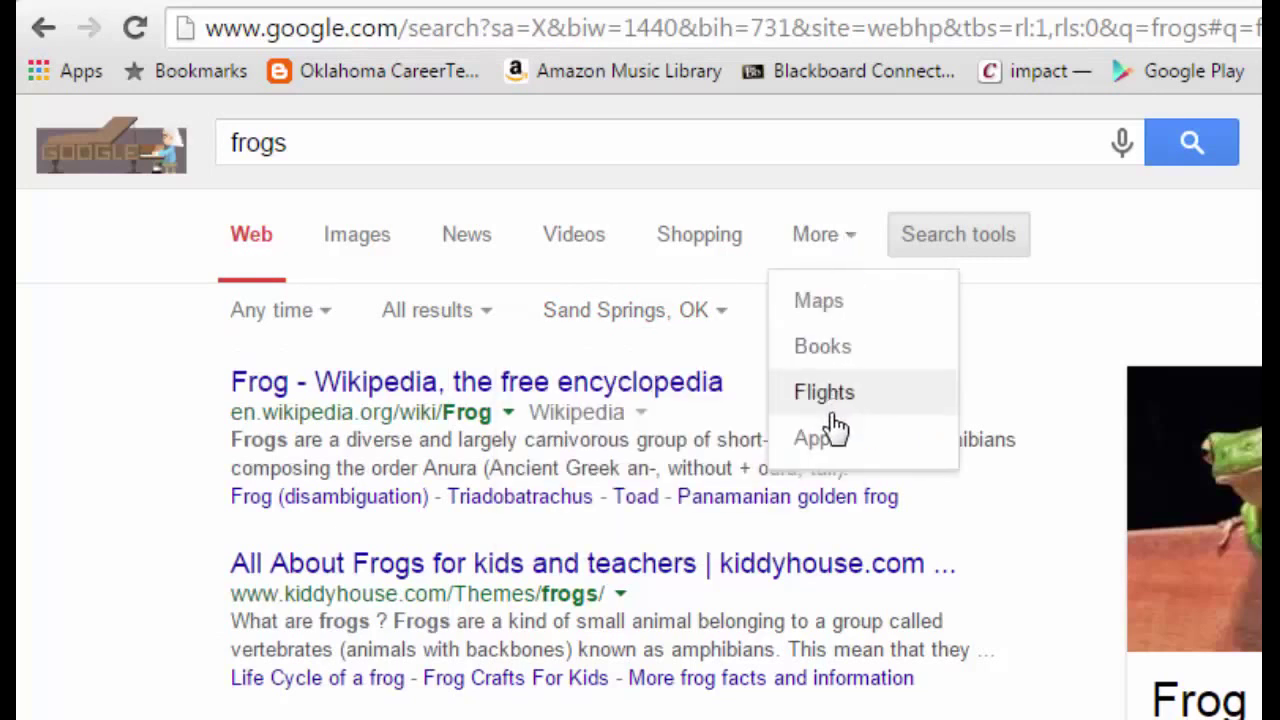
click(1157, 291)
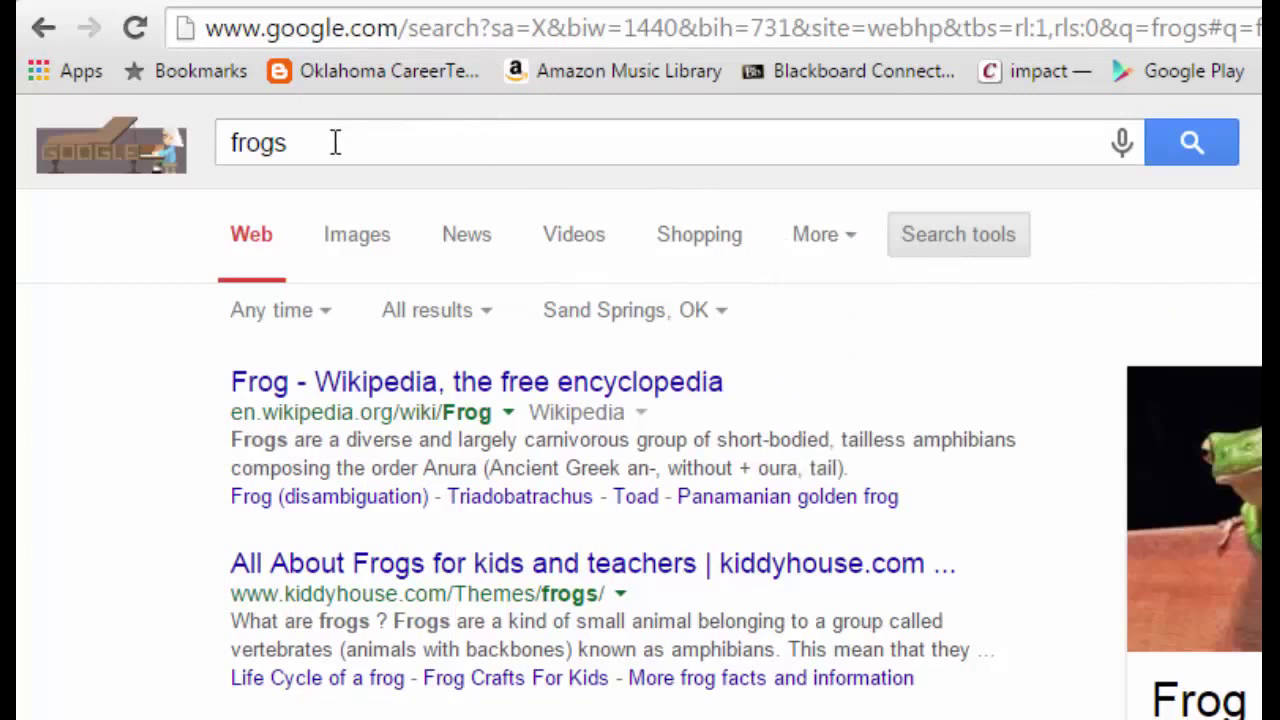
Go to scholar.google.com and search Google Scholar for julius caesar
click(371, 27)
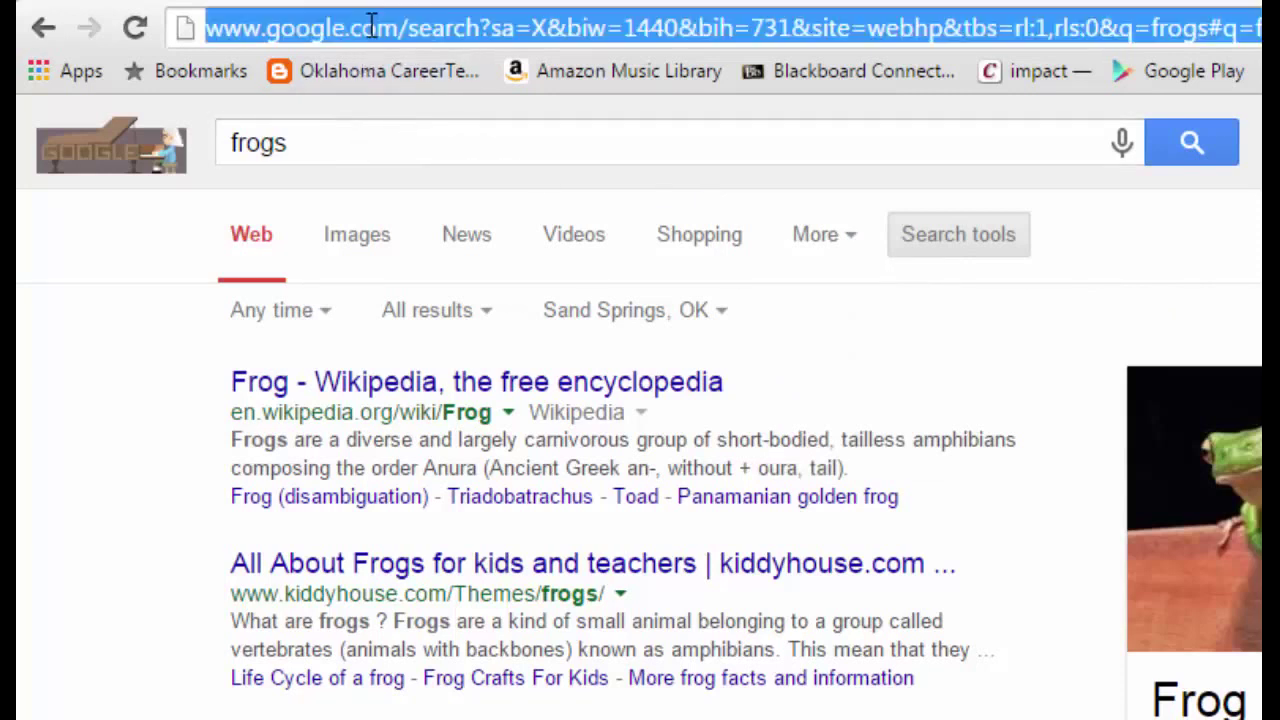
text(scholar.google.com)
key(Return)
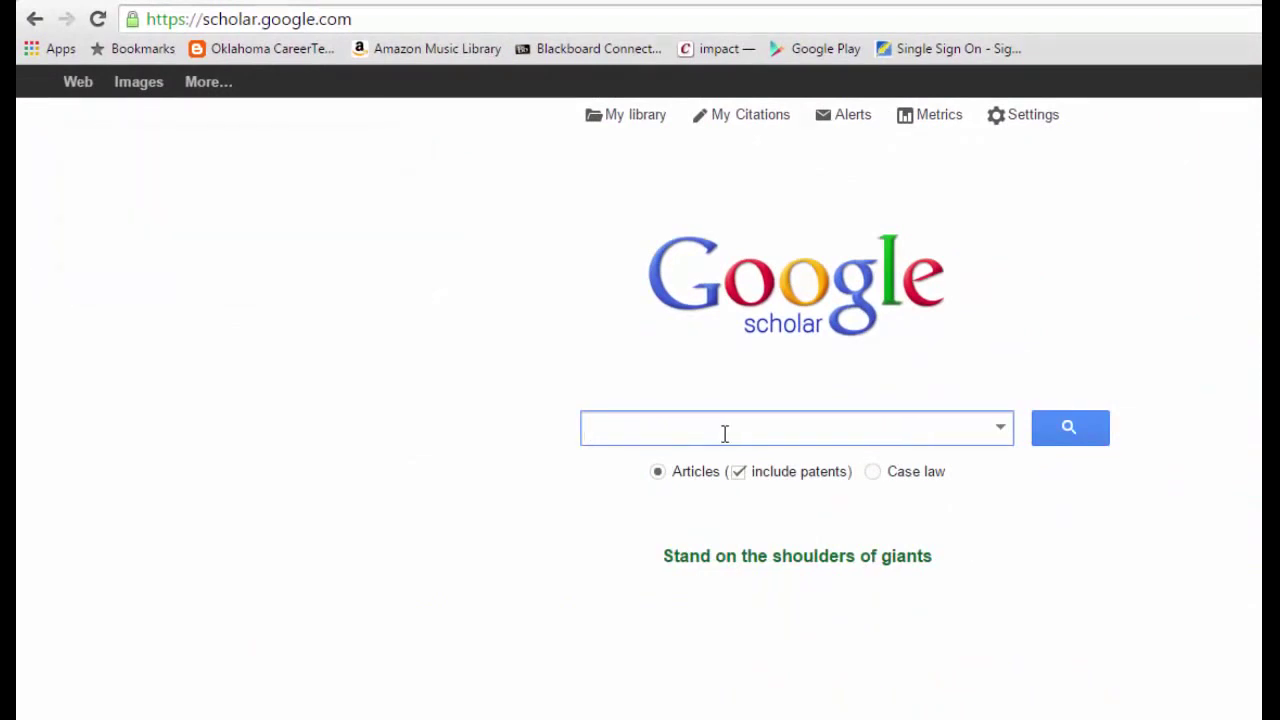
text(julius caesar)
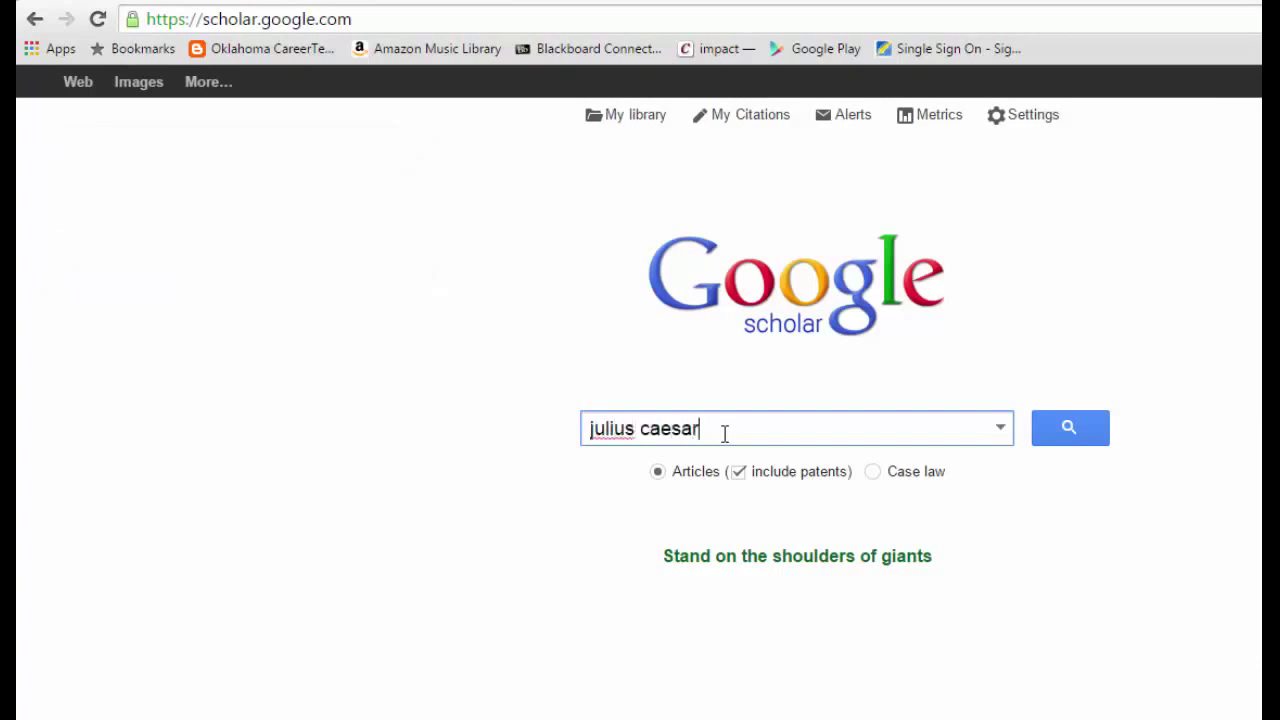
key(Return)
click(382, 278)
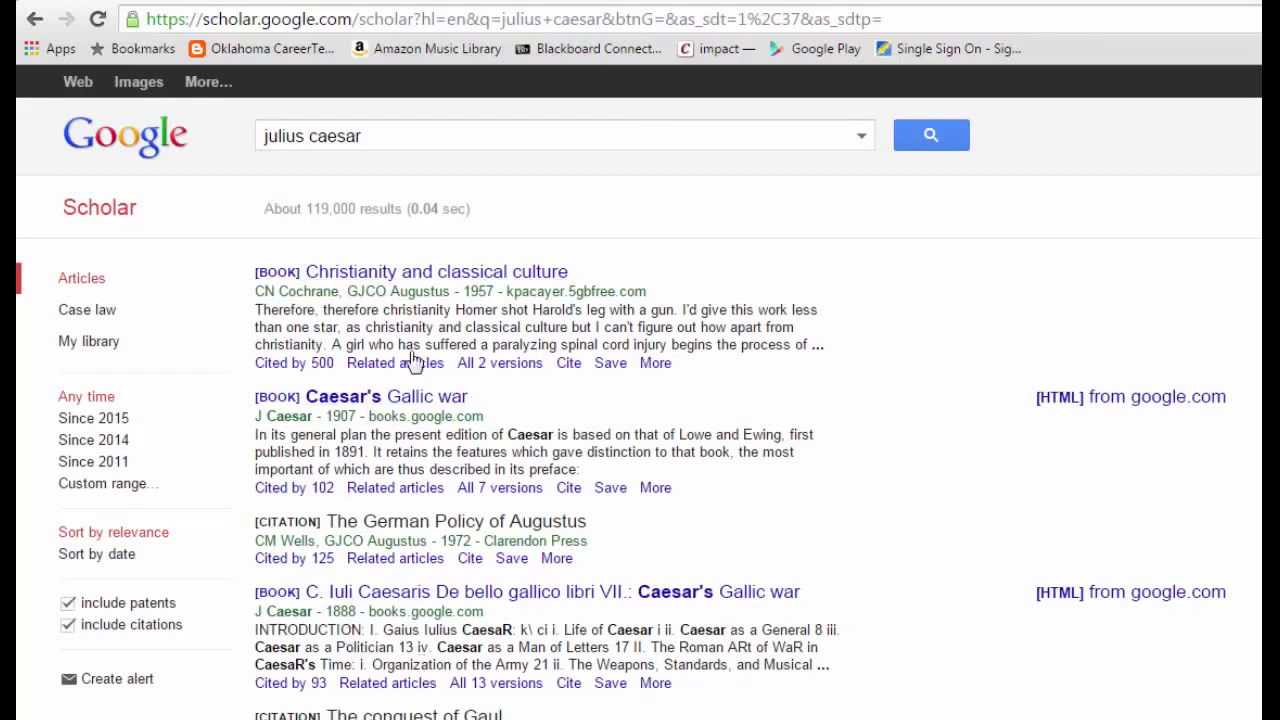
Refine the Scholar query to "julius caesar +shakespeare -history" and run the search
click(398, 137)
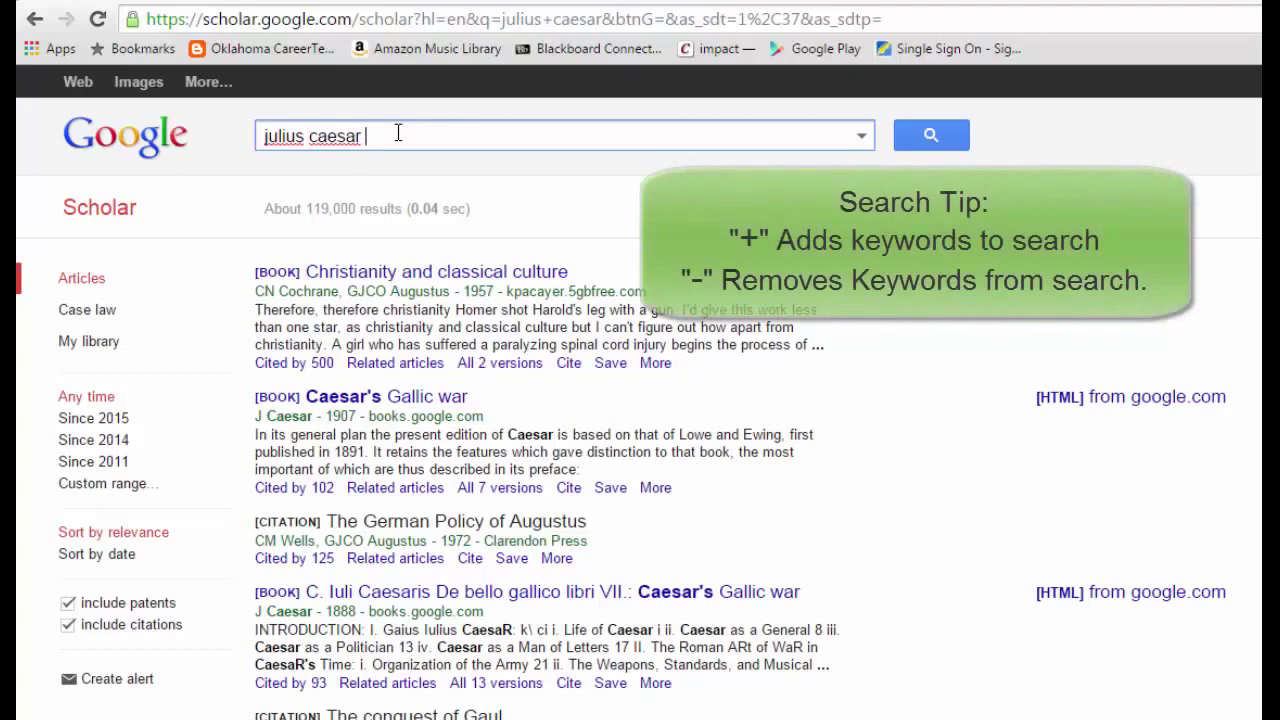
text(+shake)
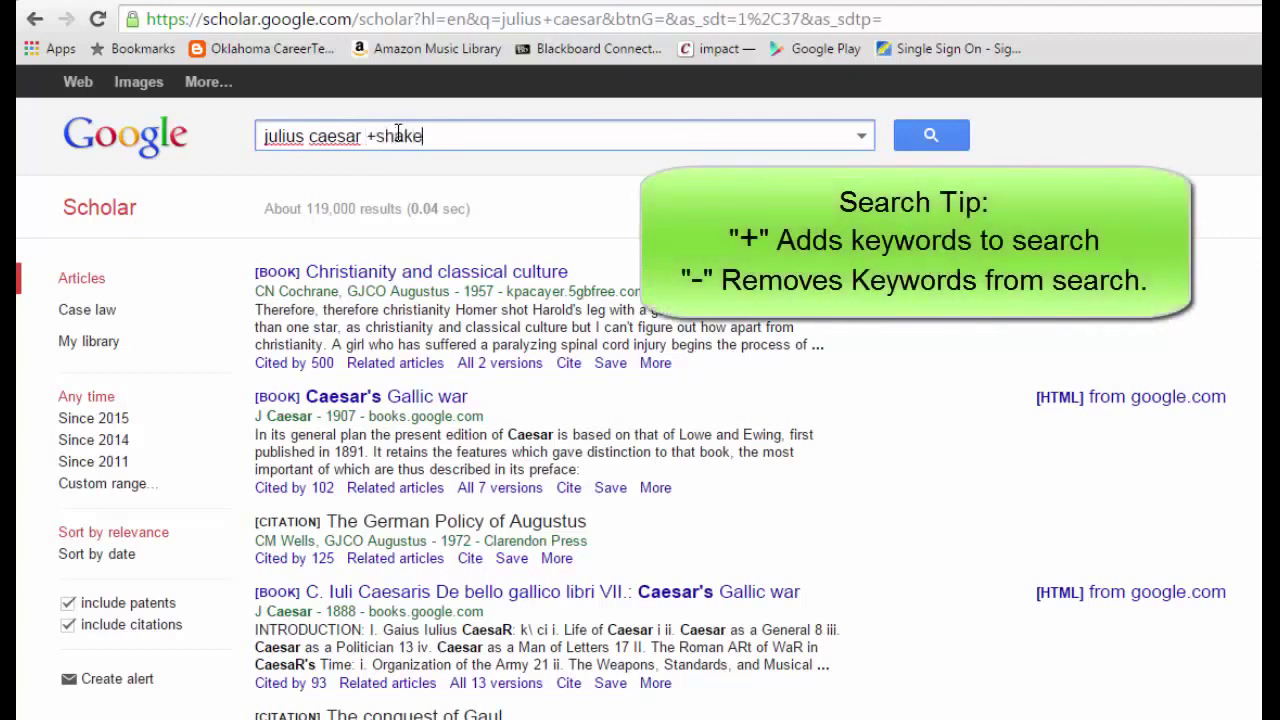
text(speare)
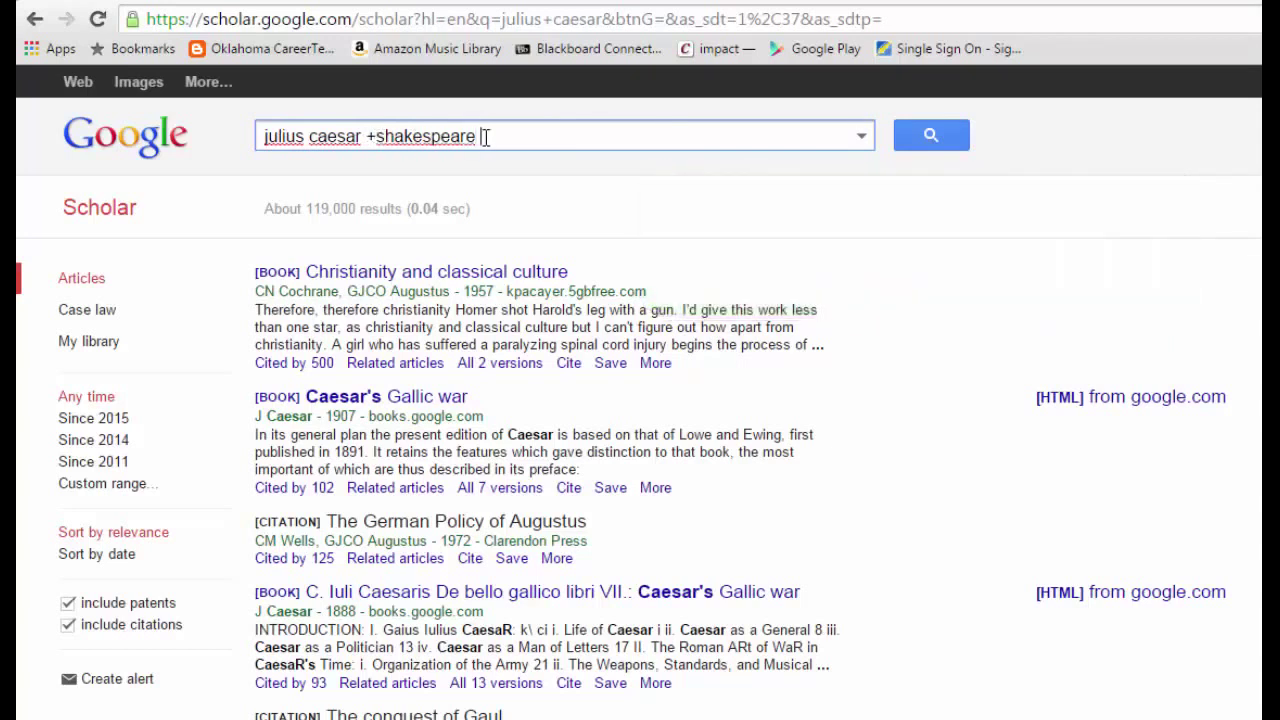
text( +history)
key(BackSpace)
text(-)
click(931, 137)
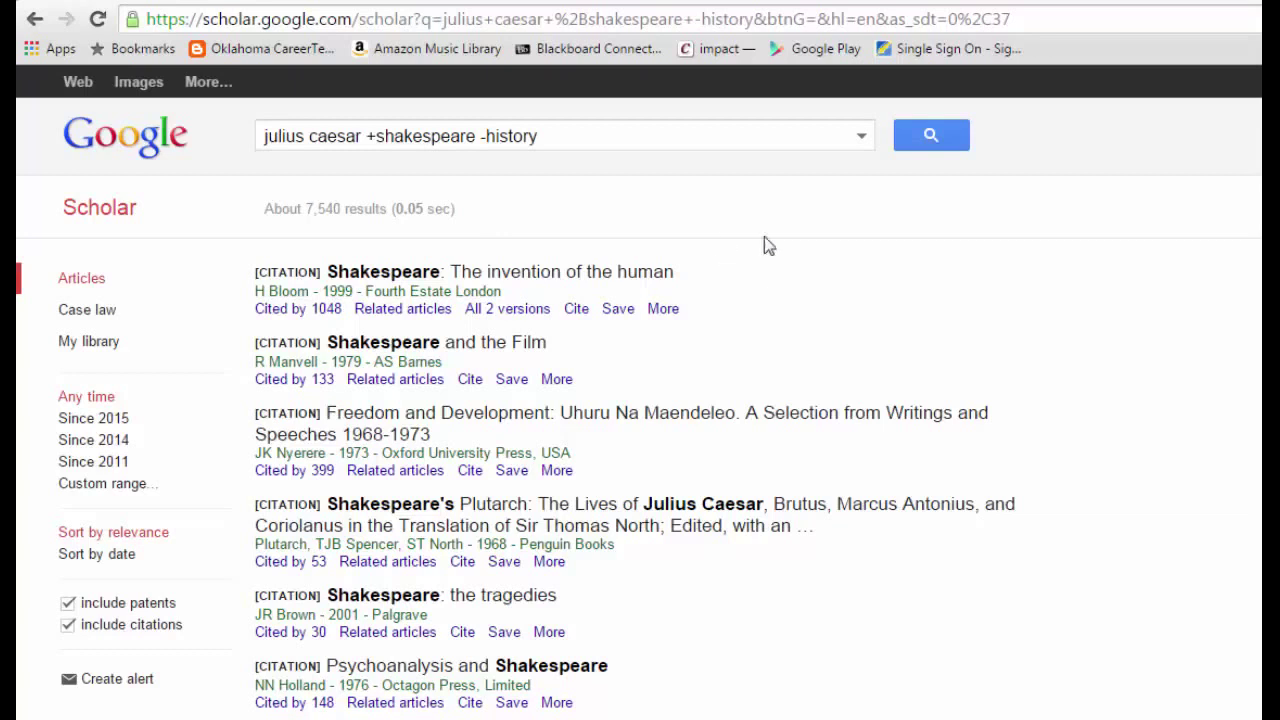
click(193, 19)
double_click(193, 19)
triple_click(193, 19)
text(www.google.com)
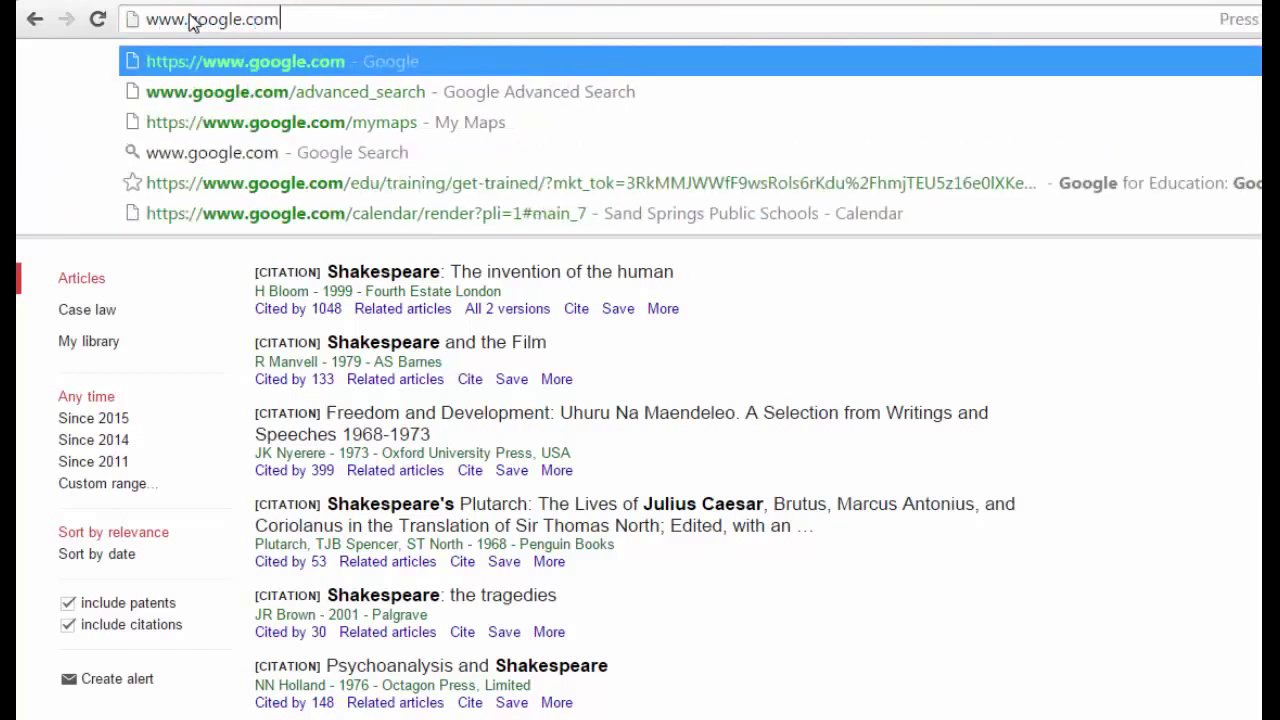
key(Return)
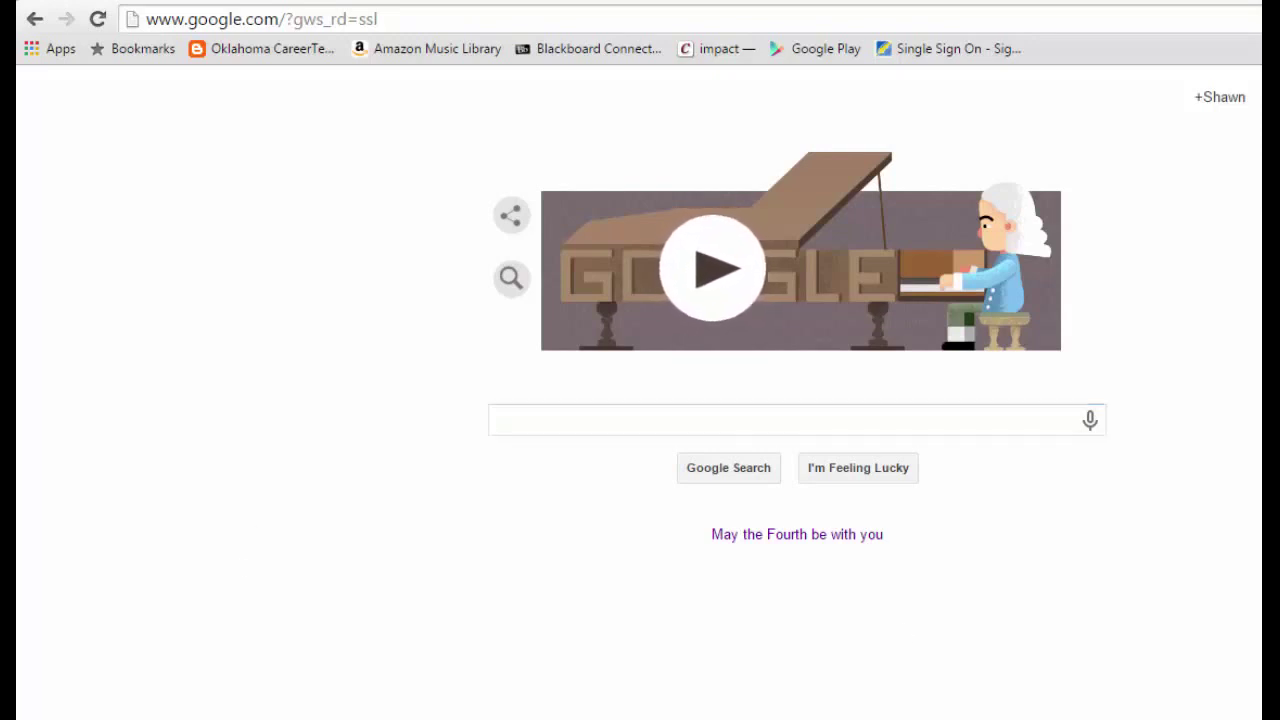
Search for technology in the classroom and highlight the query terms within the results page address
text(te)
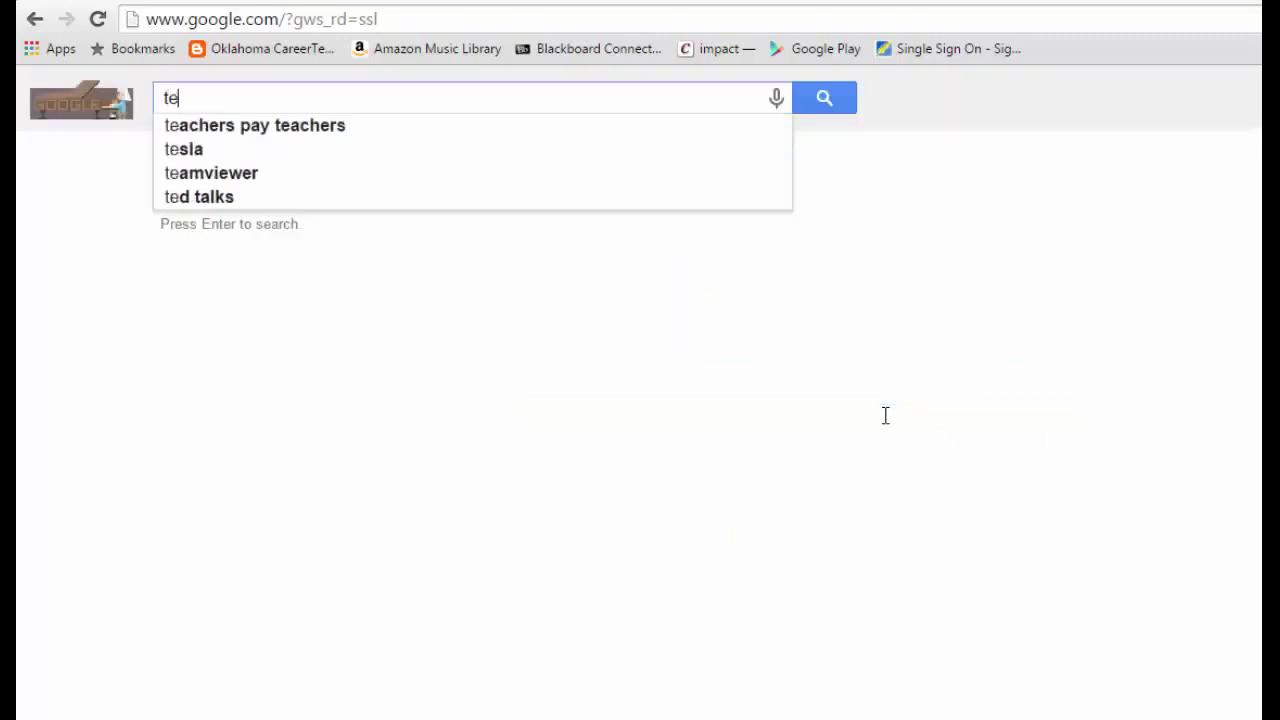
text(chnology in the classroom)
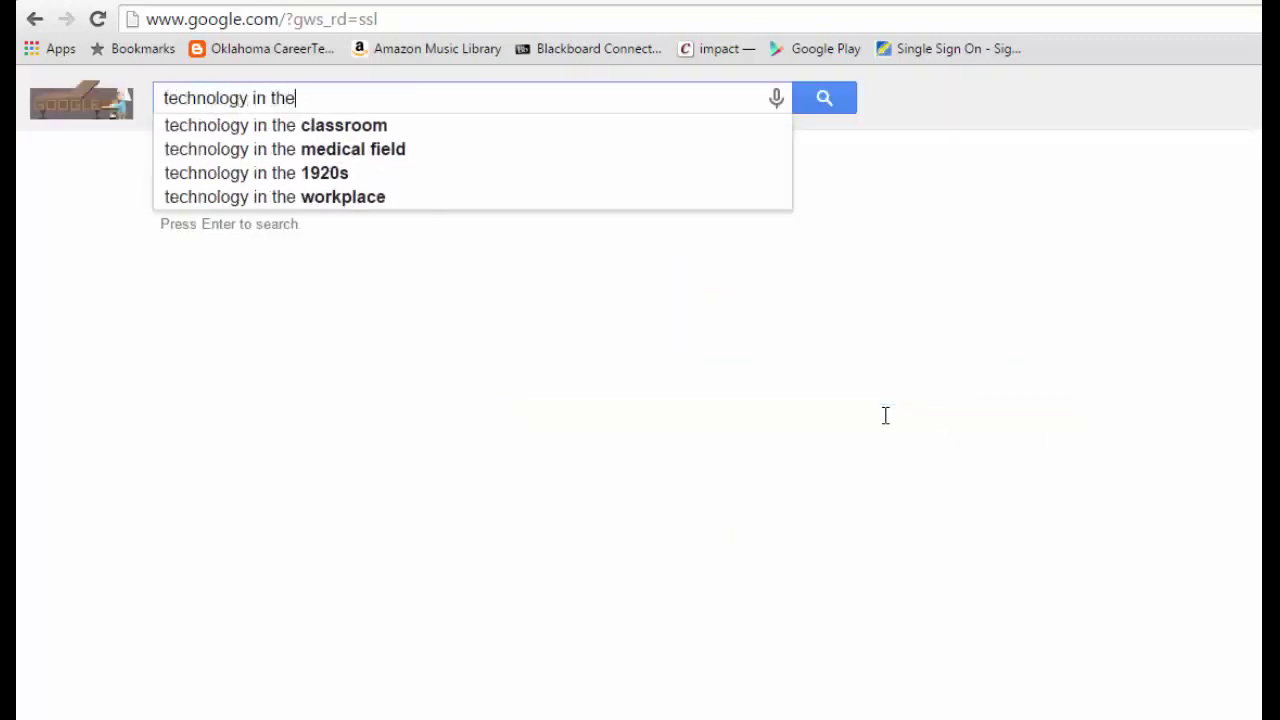
key(Return)
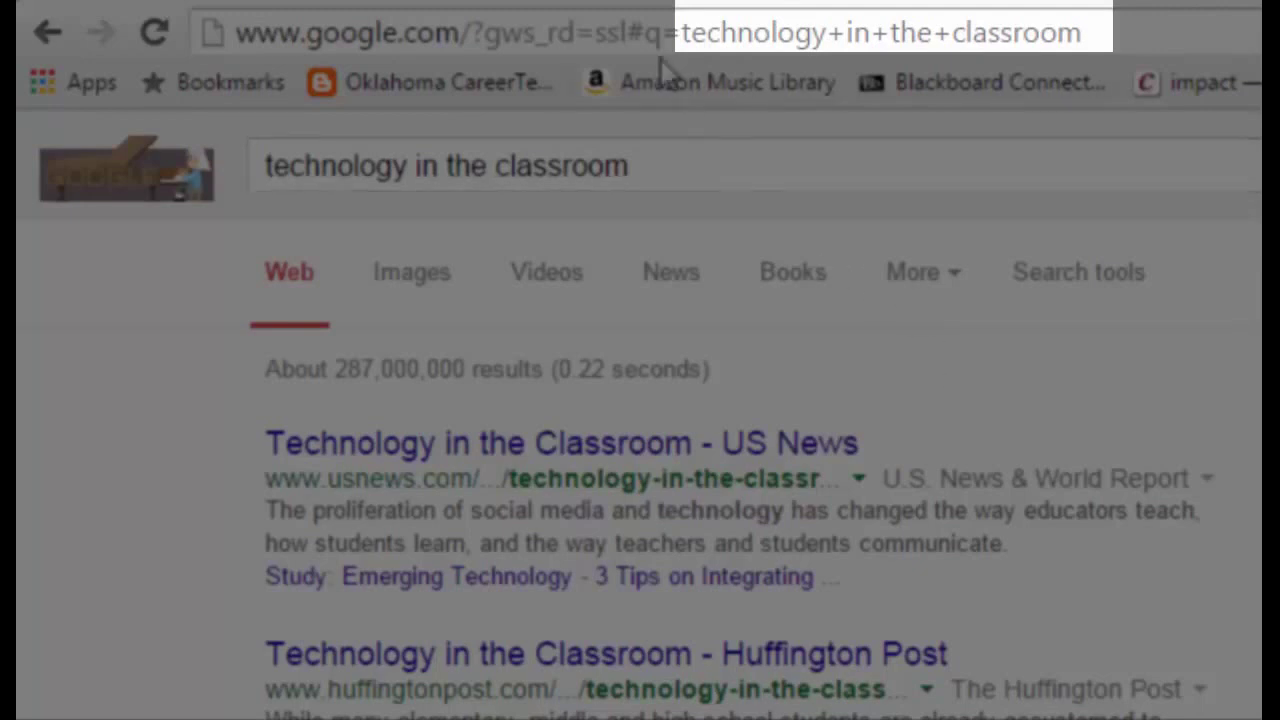
drag(680, 33, 1108, 30)
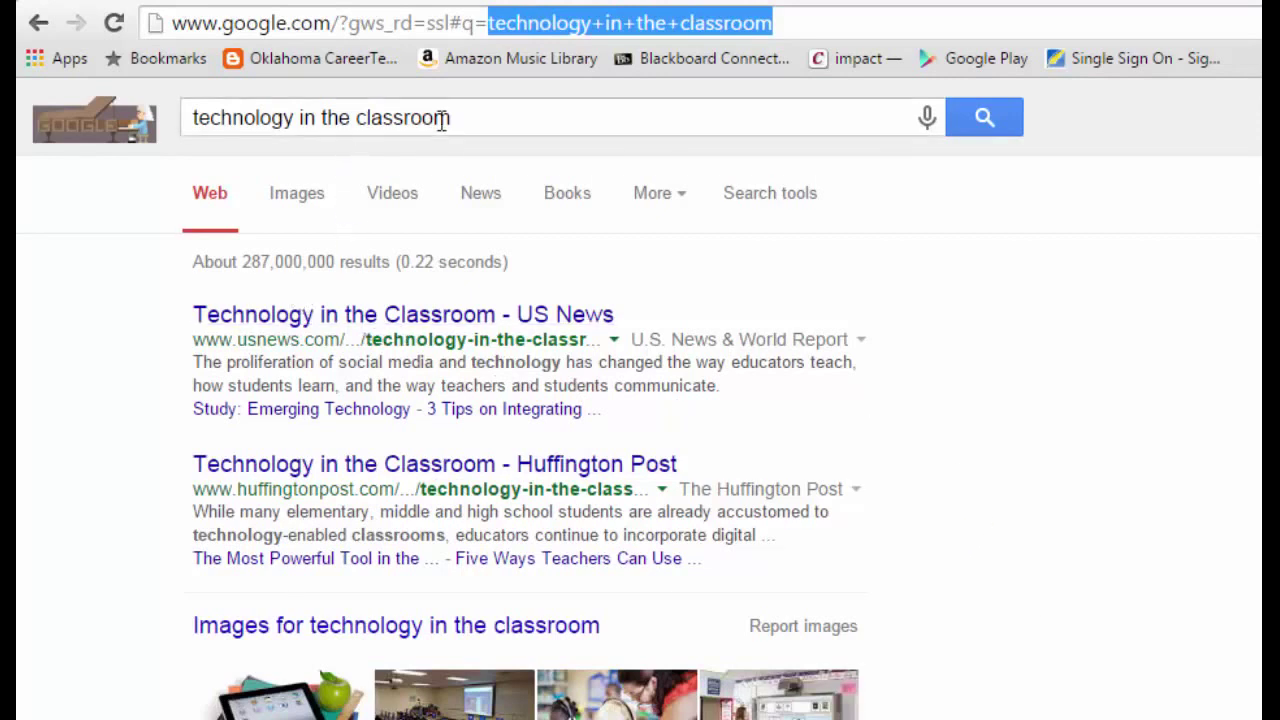
Enclose the query technology in the classroom in quotation marks and run the exact-phrase search
click(203, 117)
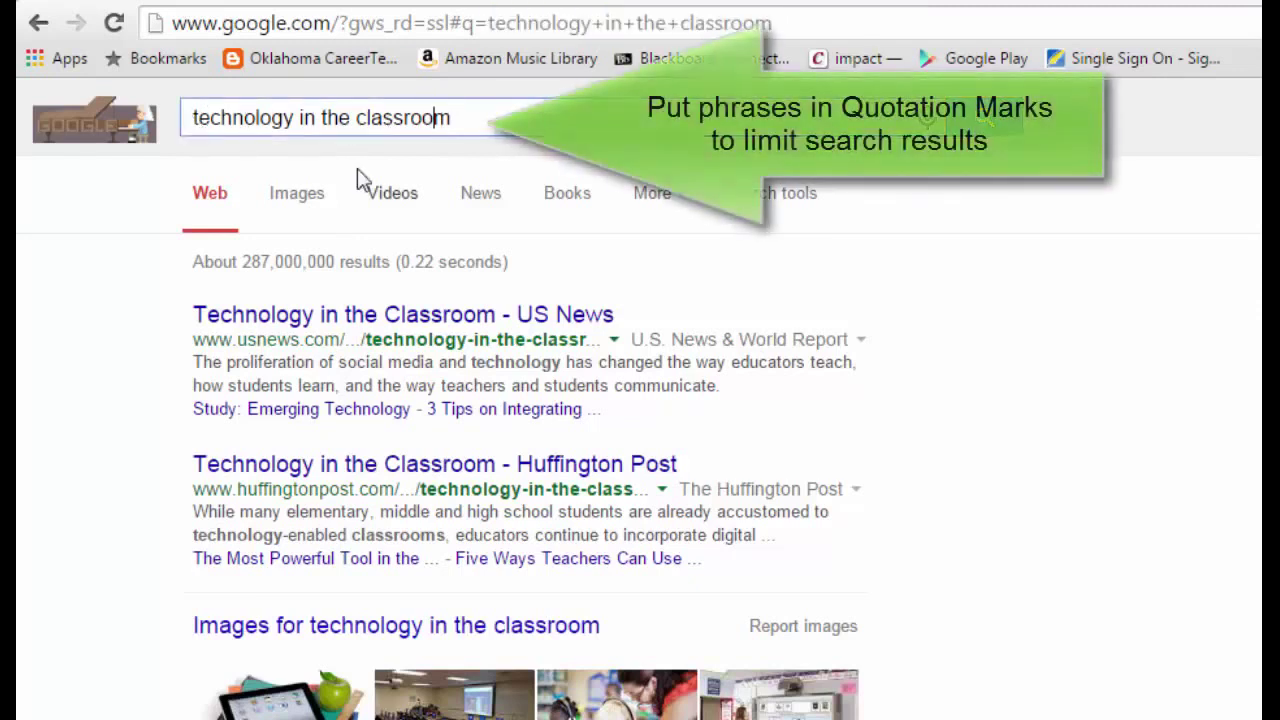
key(Left)
key(Left)
key(Left)
key(Left)
key(Left)
key(Left)
key(Left)
key(Left)
key(Left)
key(Left)
key(Left)
key(Left)
key(Left)
key(Left)
key(Left)
key(Left)
key(Left)
key(Left)
key(Left)
key(Left)
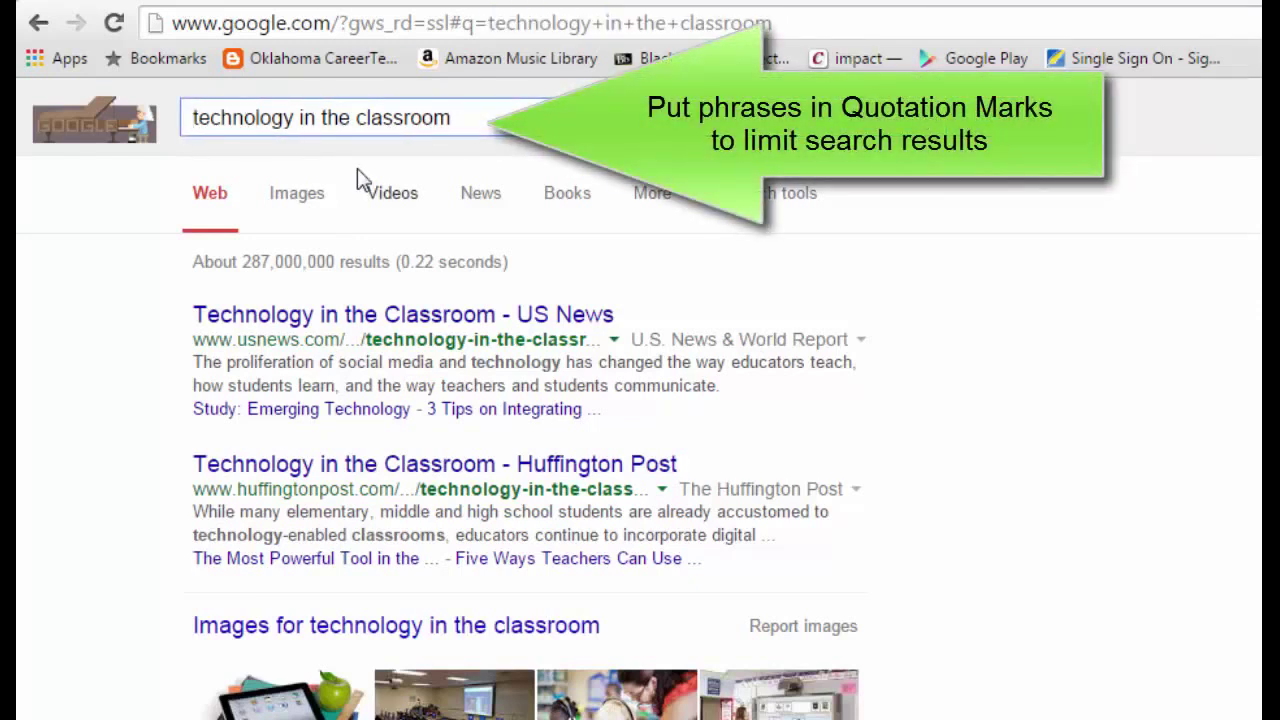
text(")
key(Right)
key(Right)
key(Right)
key(Right)
key(Right)
key(Right)
key(Right)
key(Right)
key(Right)
key(Right)
key(Right)
key(Right)
key(Right)
key(Right)
key(Right)
key(Right)
key(Right)
key(Right)
key(Right)
key(Right)
key(Right)
key(Right)
key(Right)
key(Right)
key(Right)
key(Right)
key(Right)
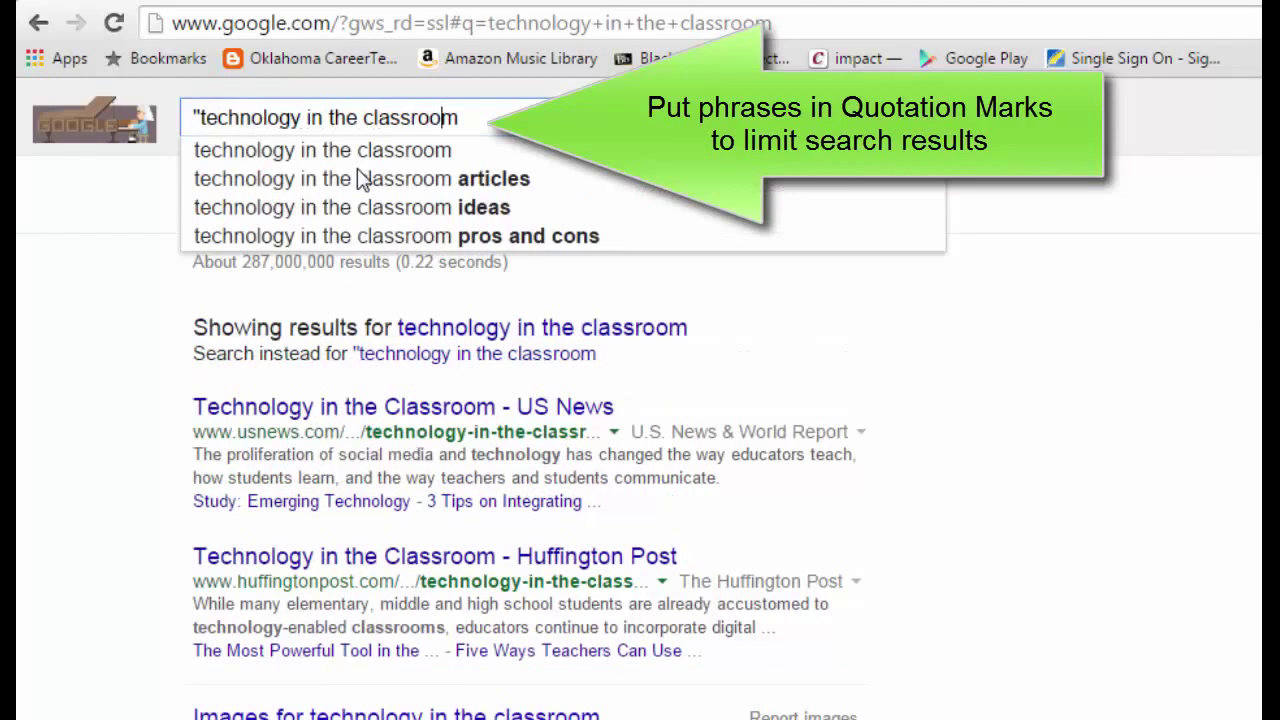
text(")
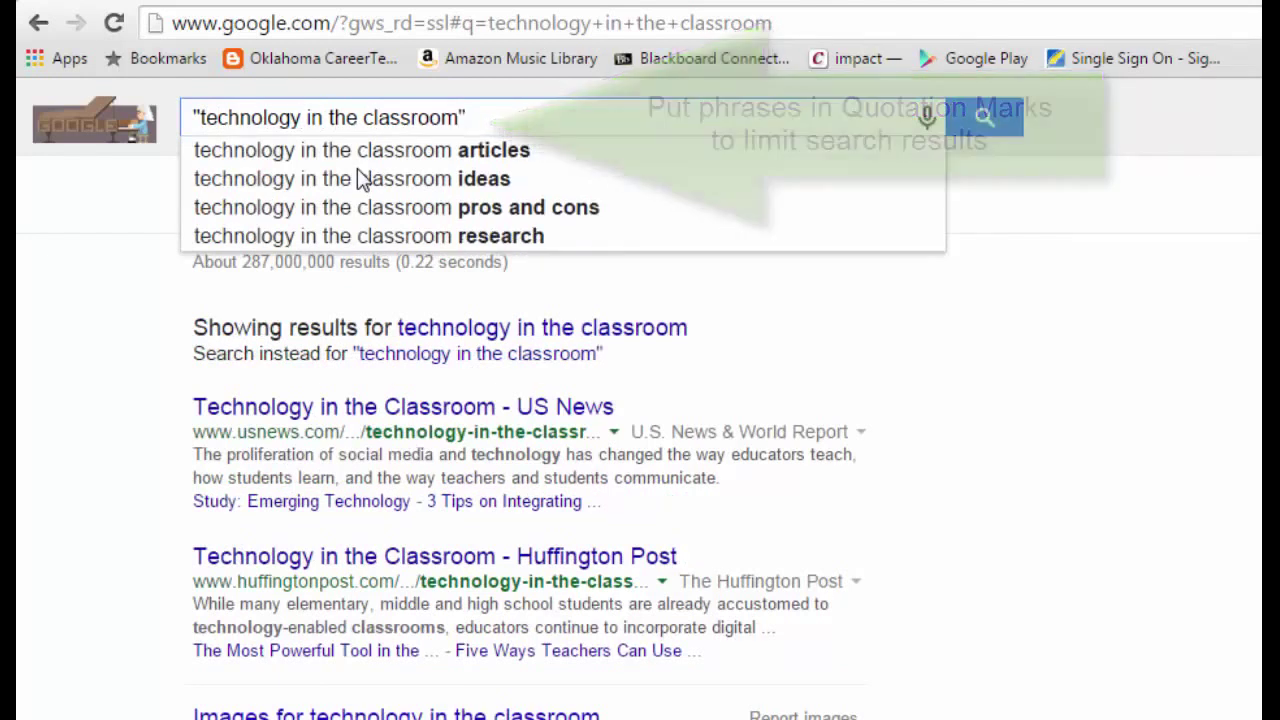
key(Return)
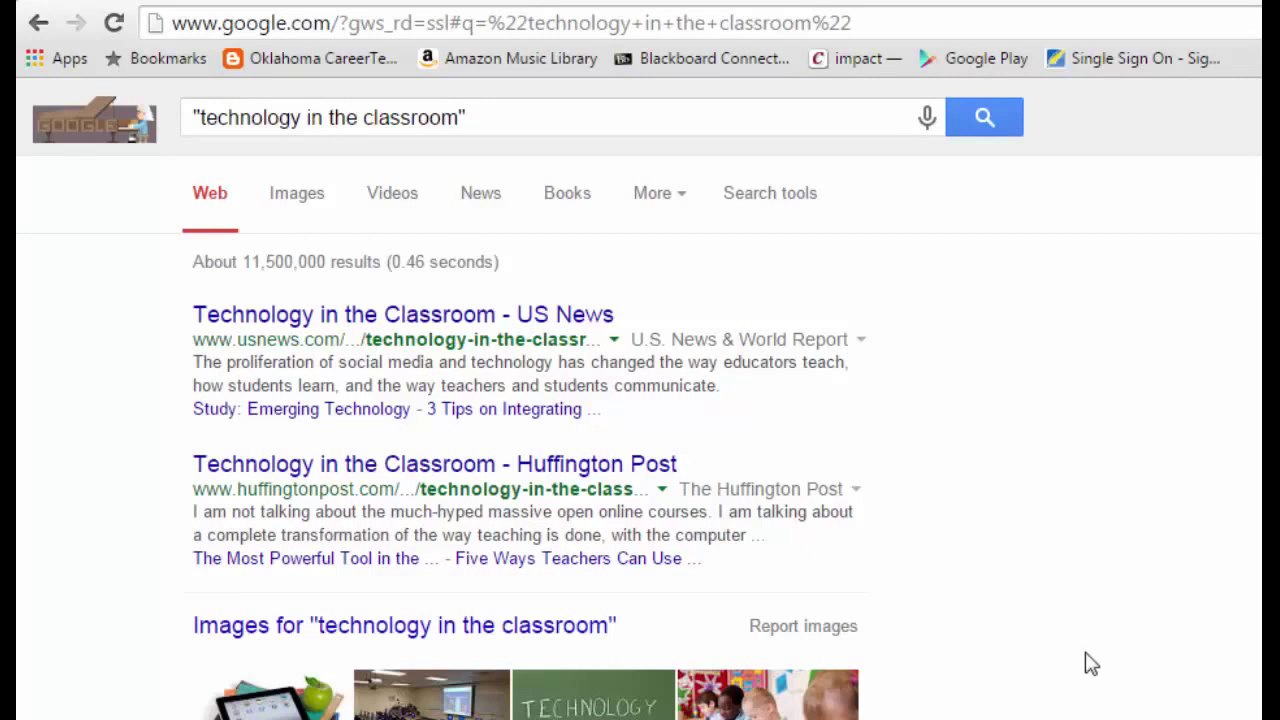
Replace the quoted query with @ and then with # to view the social media search suggestions
drag(468, 117, 97, 130)
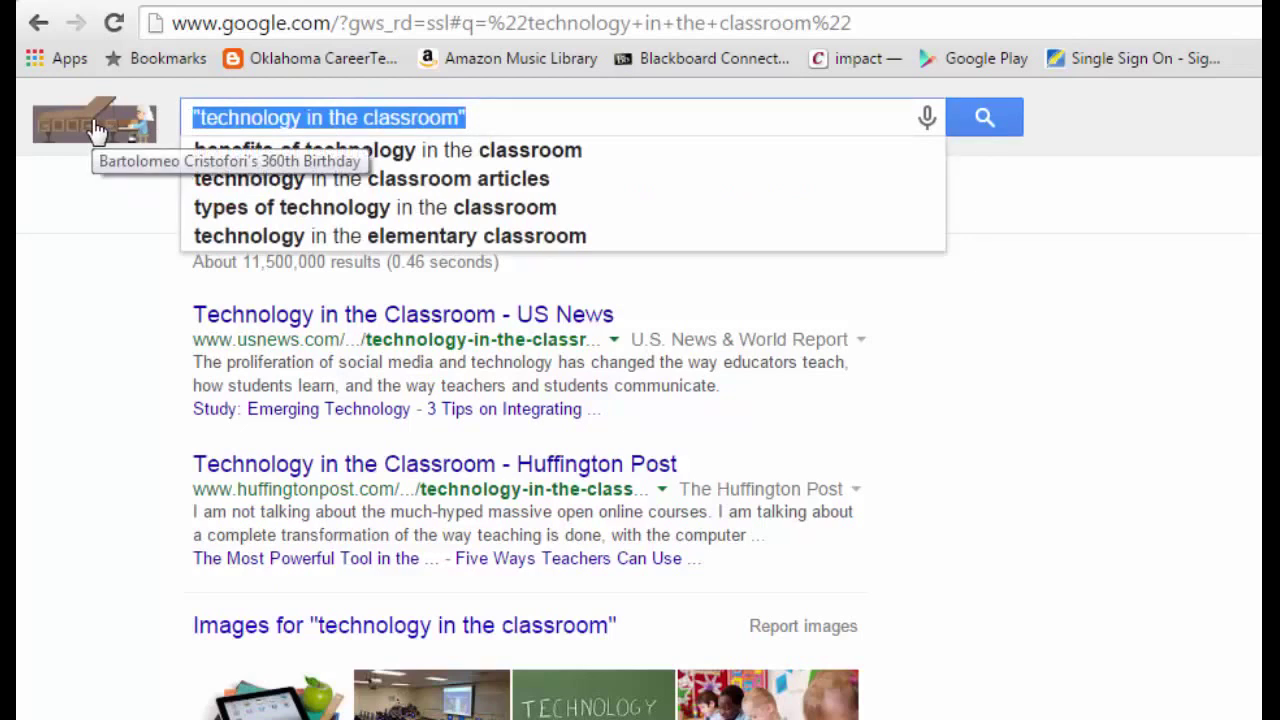
text(@)
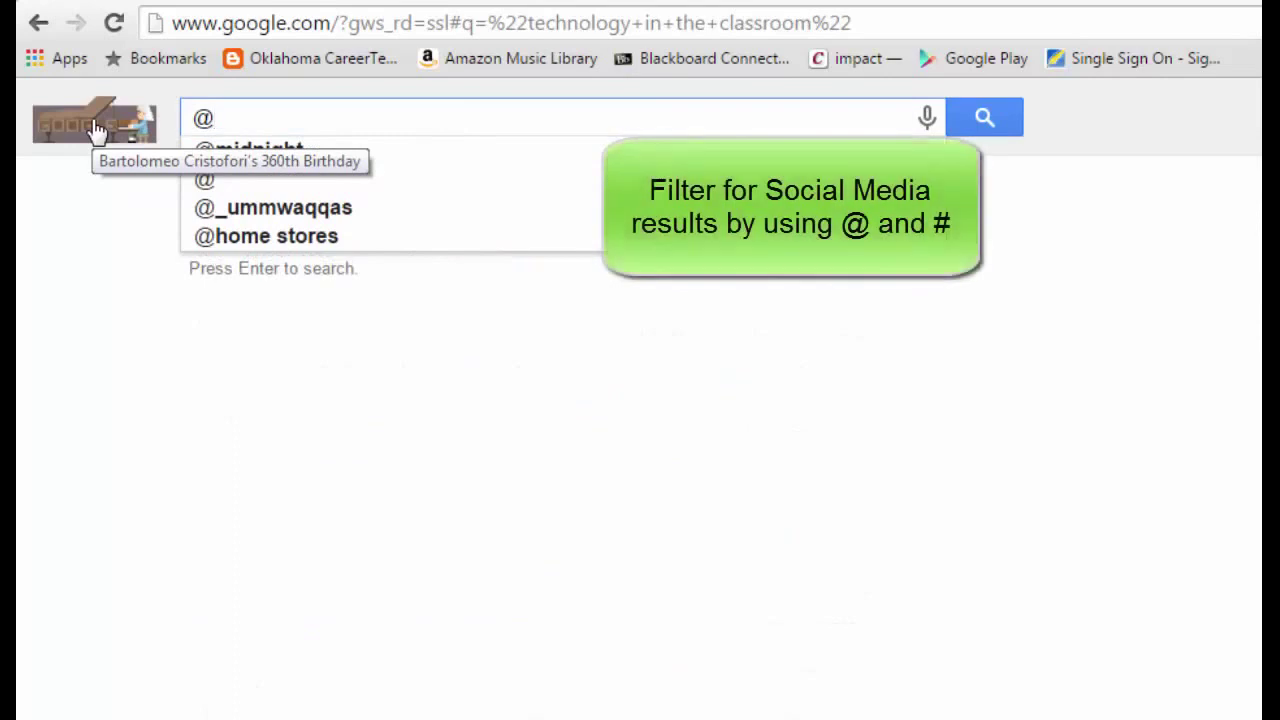
key(BackSpace)
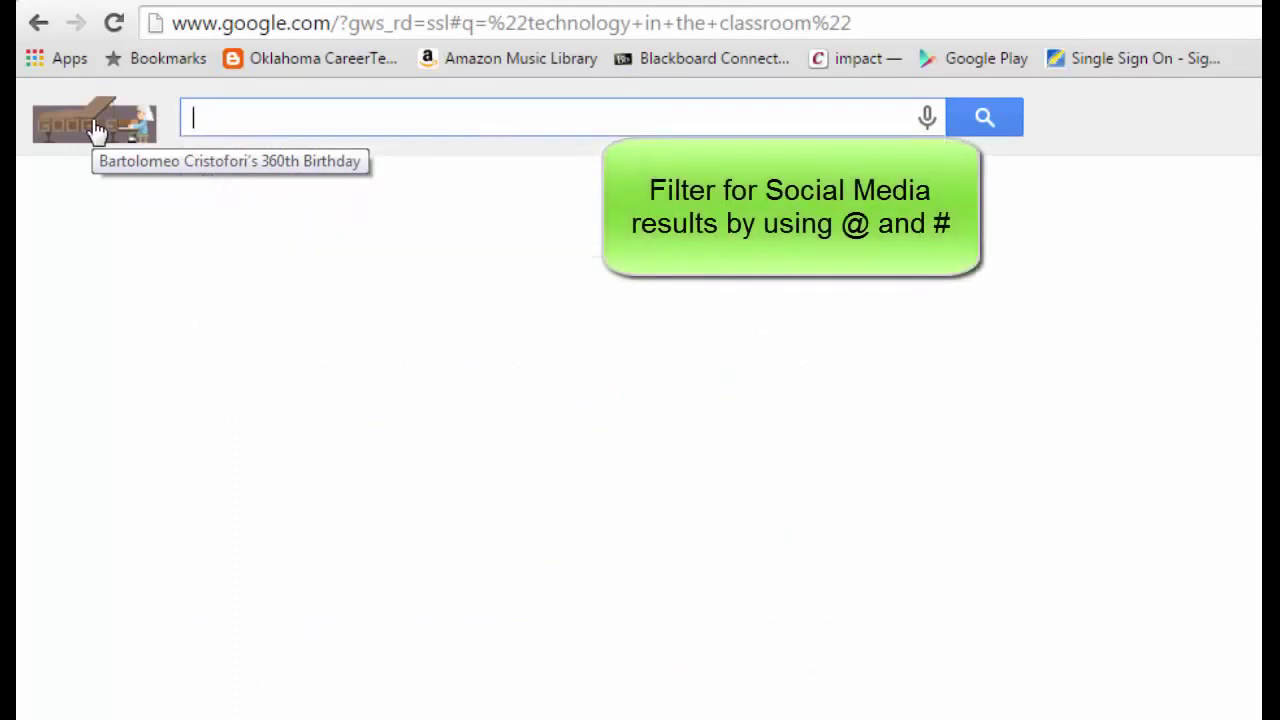
text(#)
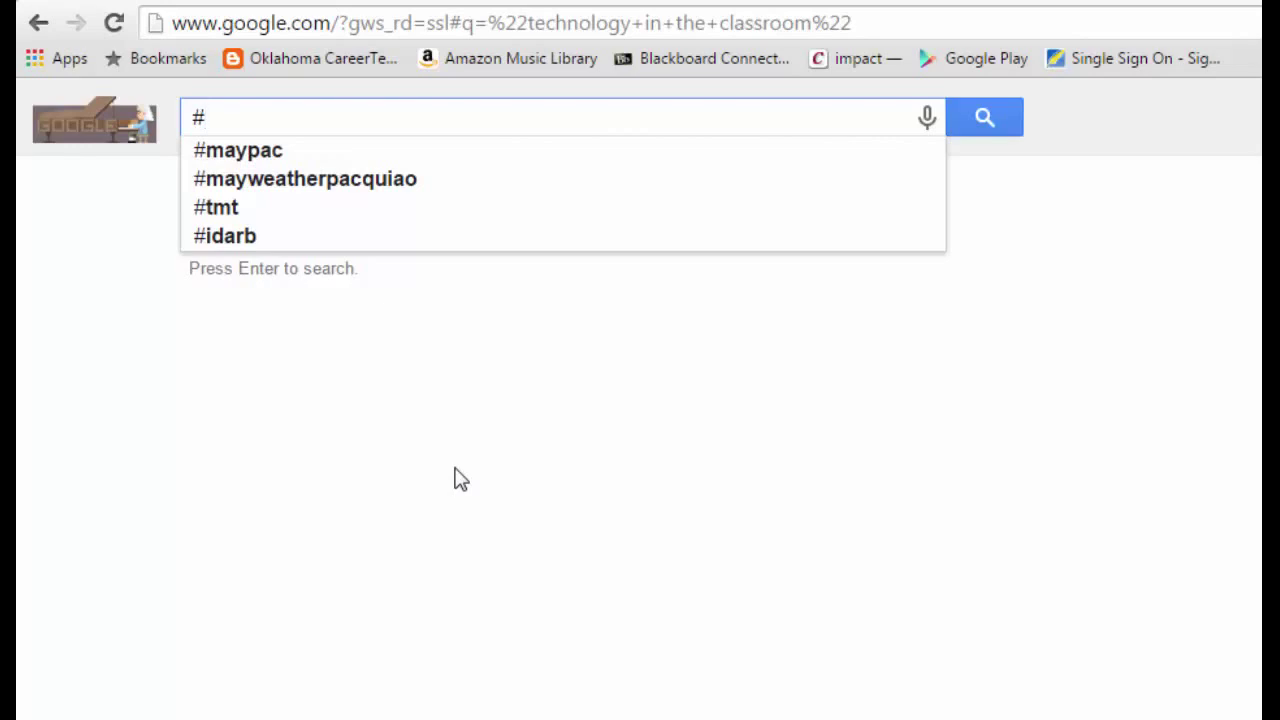
click(514, 28)
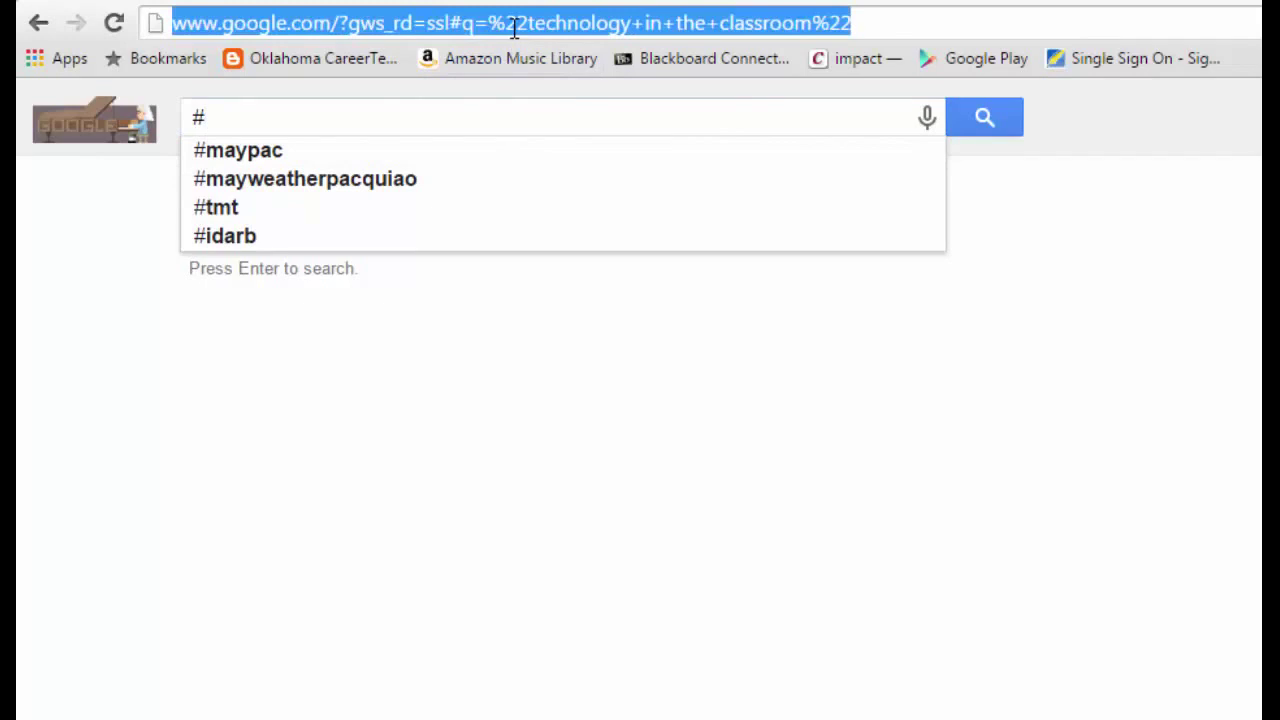
text(www.)
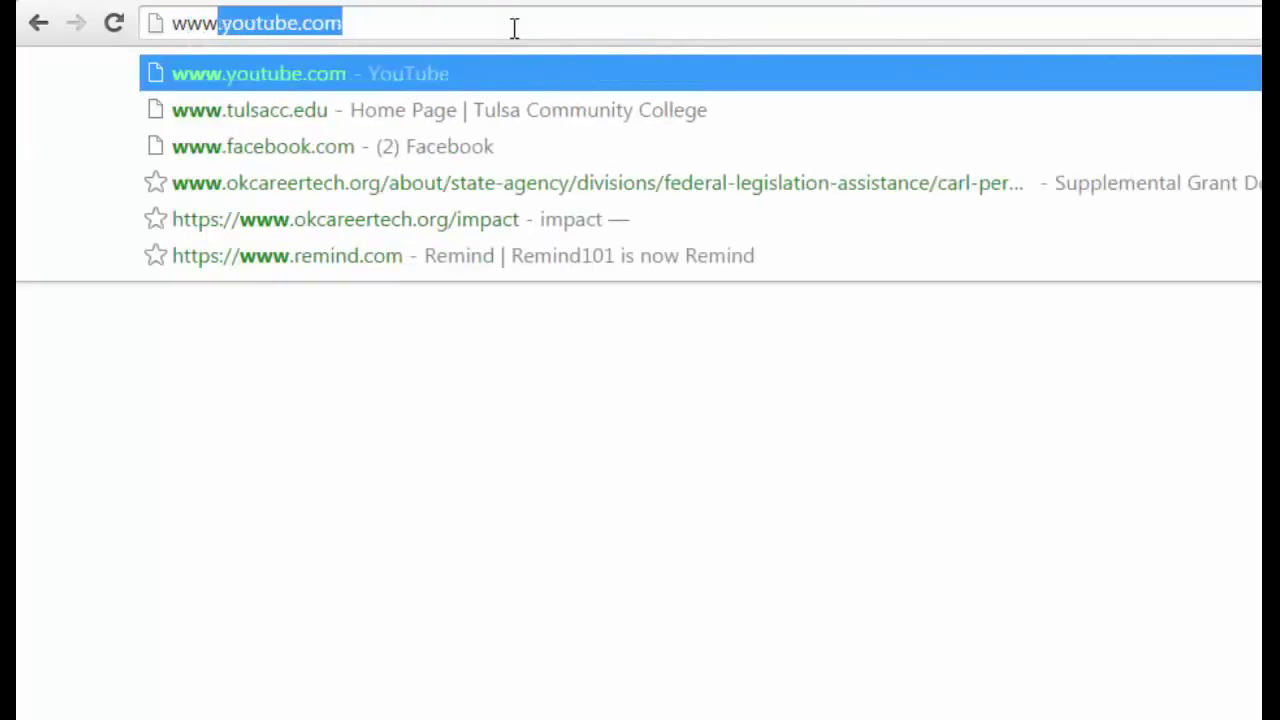
text(google.com/advanced_search)
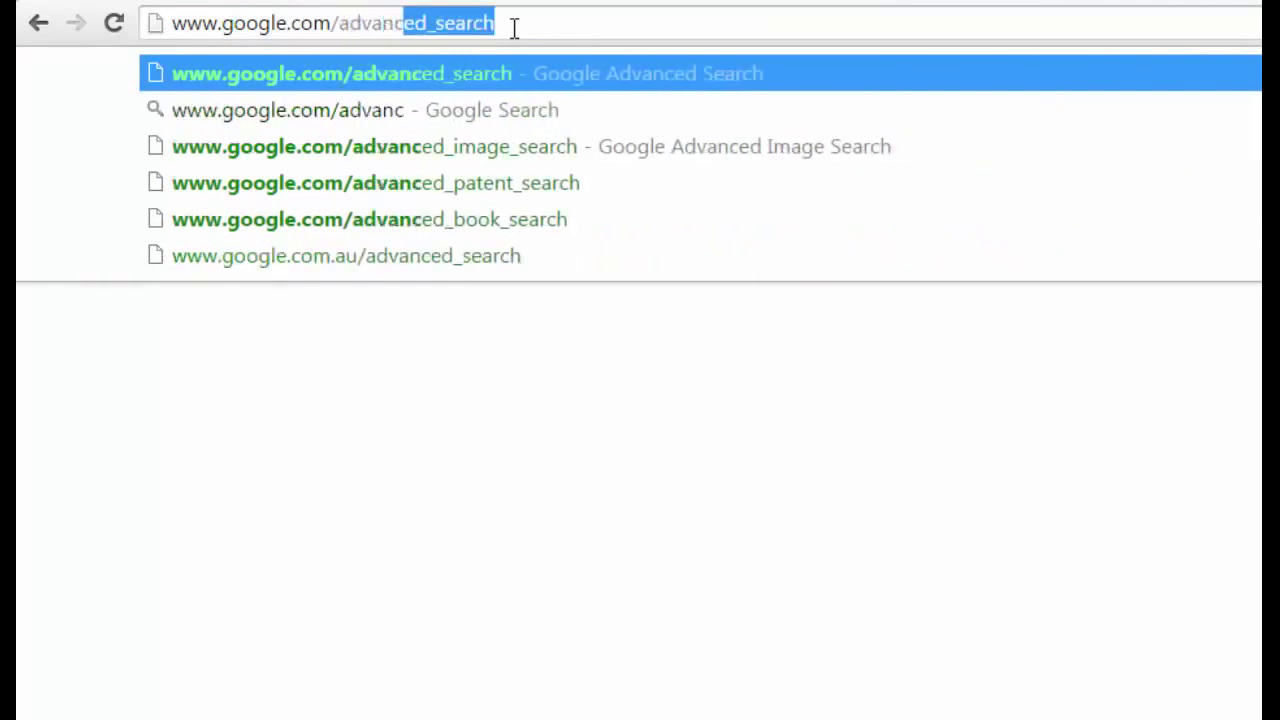
key(Return)
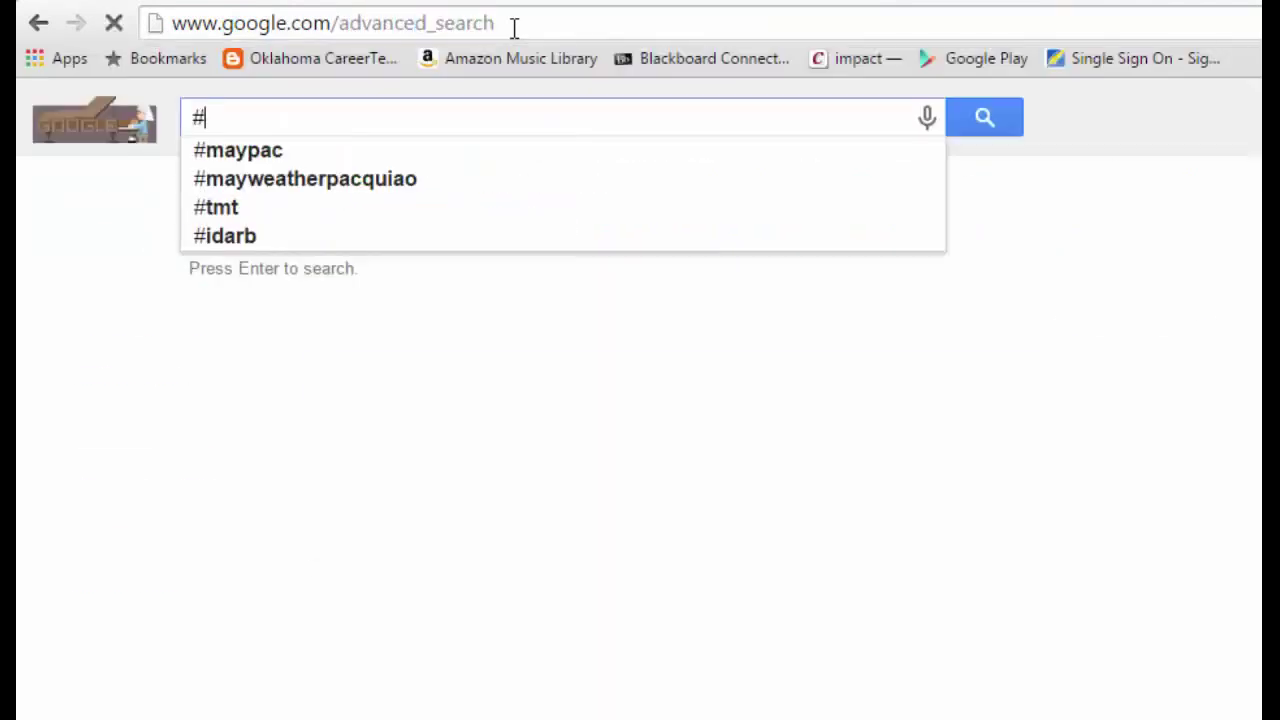
Review the Advanced Search word fields and the result-narrowing filters, including the available SafeSearch options
scroll(640, 400, down, 3)
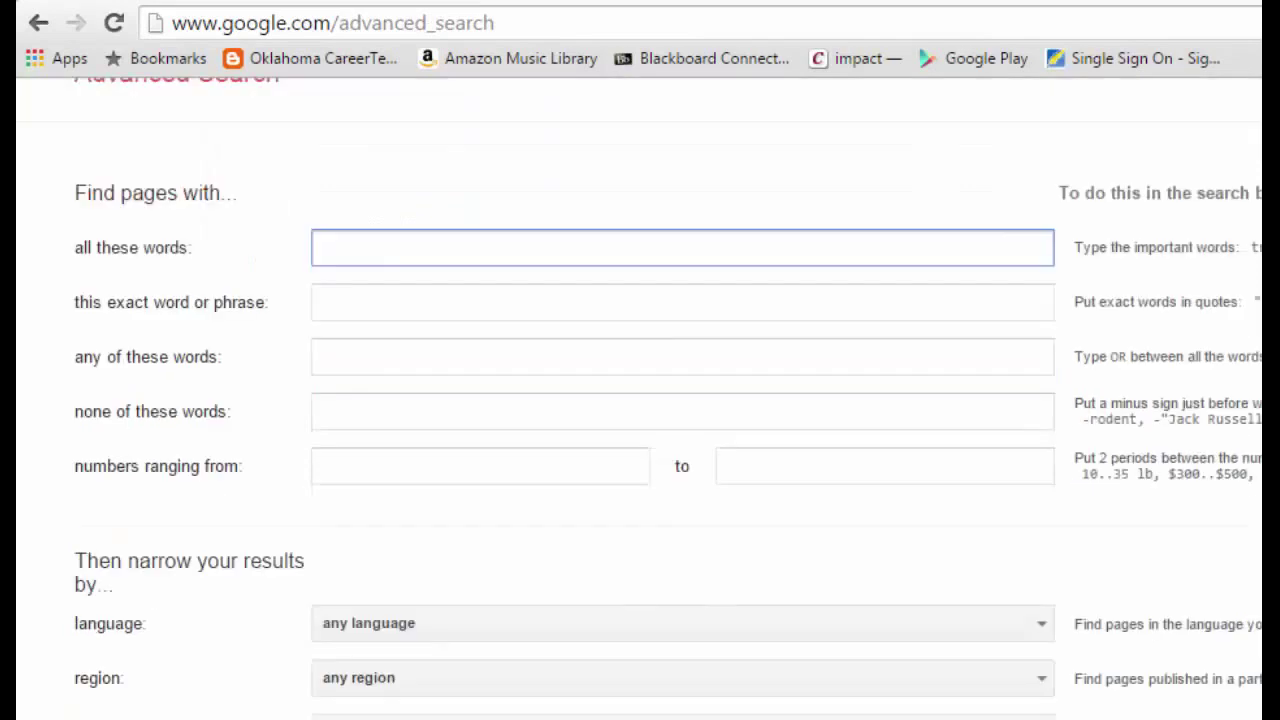
scroll(448, 147, up, 1)
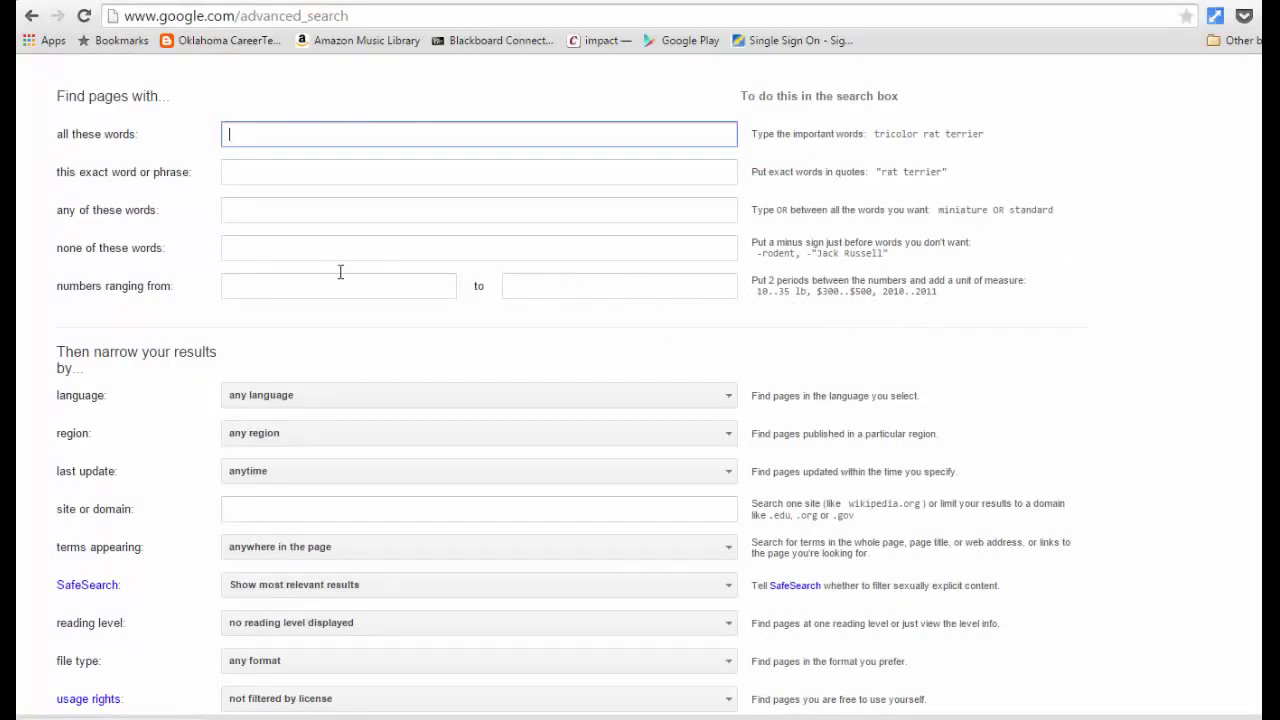
scroll(1172, 525, down, 3)
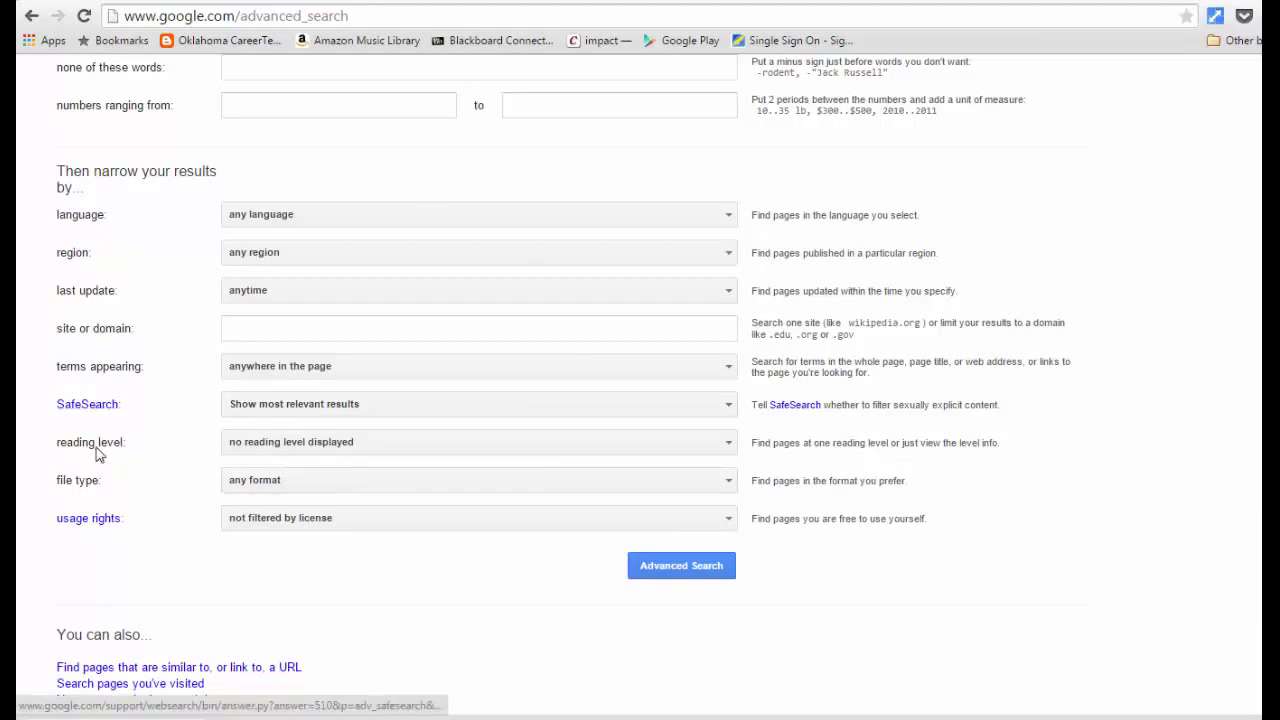
click(262, 409)
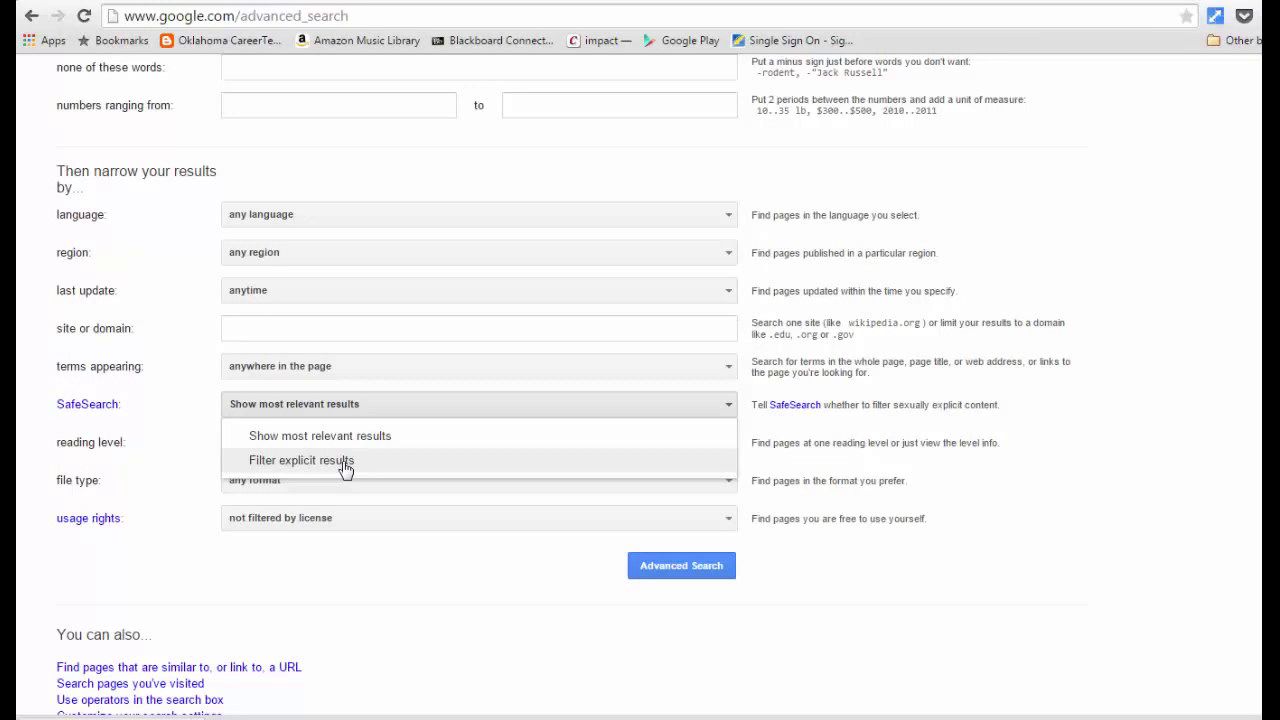
click(350, 594)
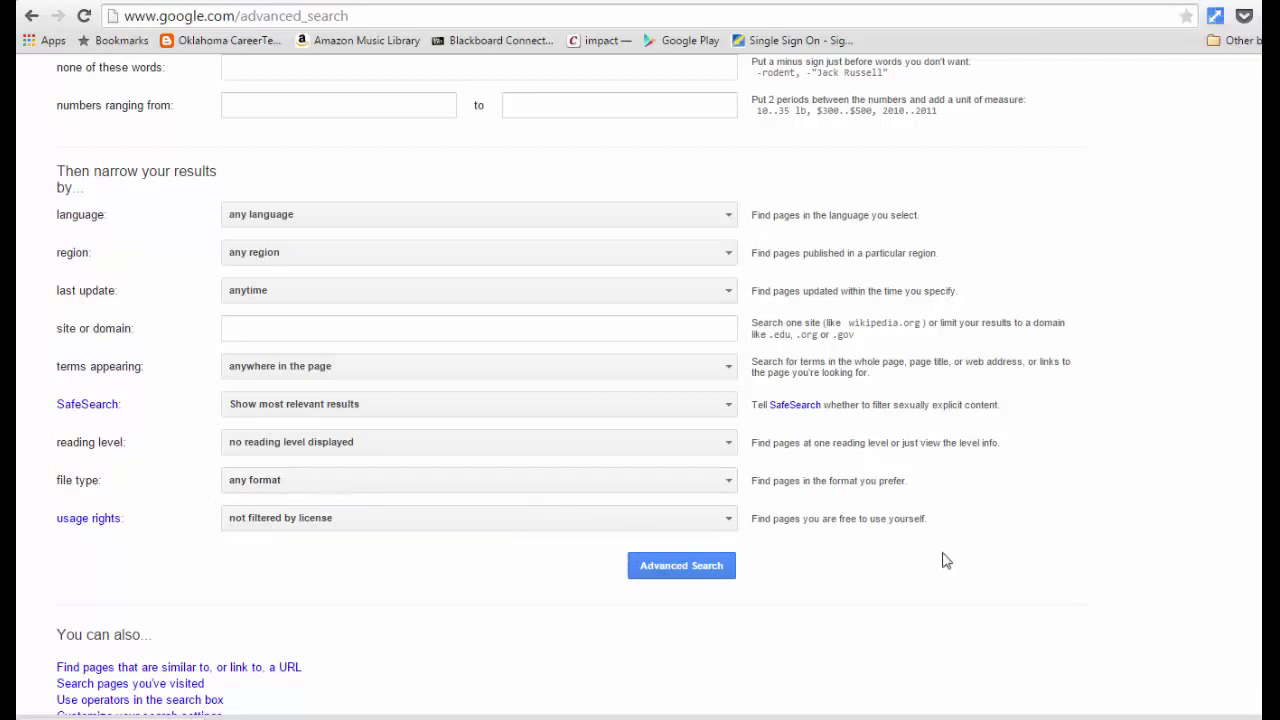
scroll(960, 554, up, 3)
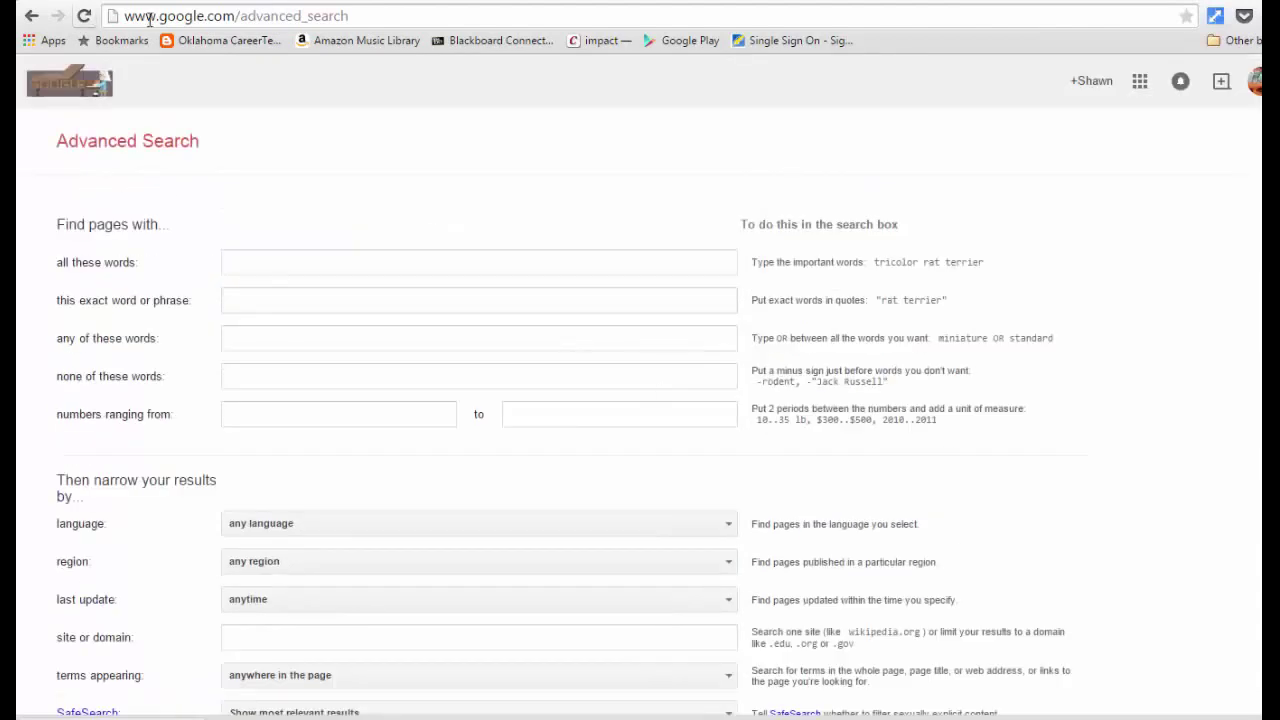
click(148, 18)
text(www.google.com)
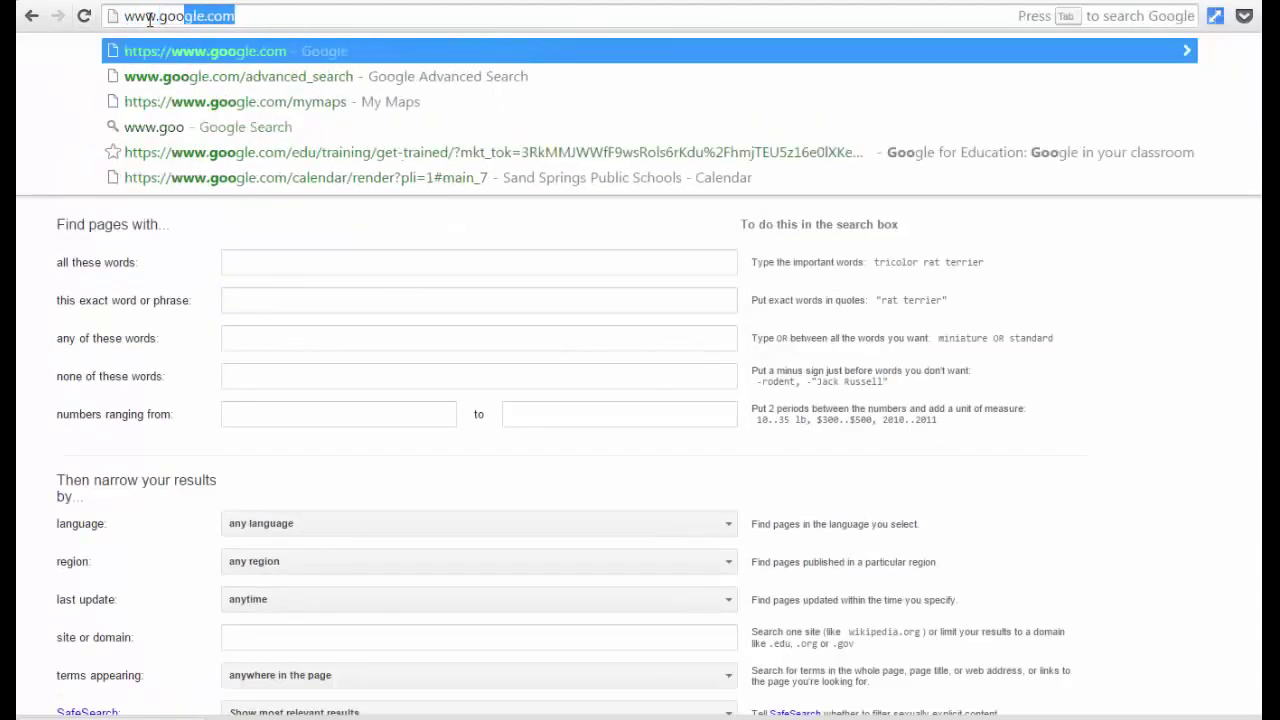
key(Return)
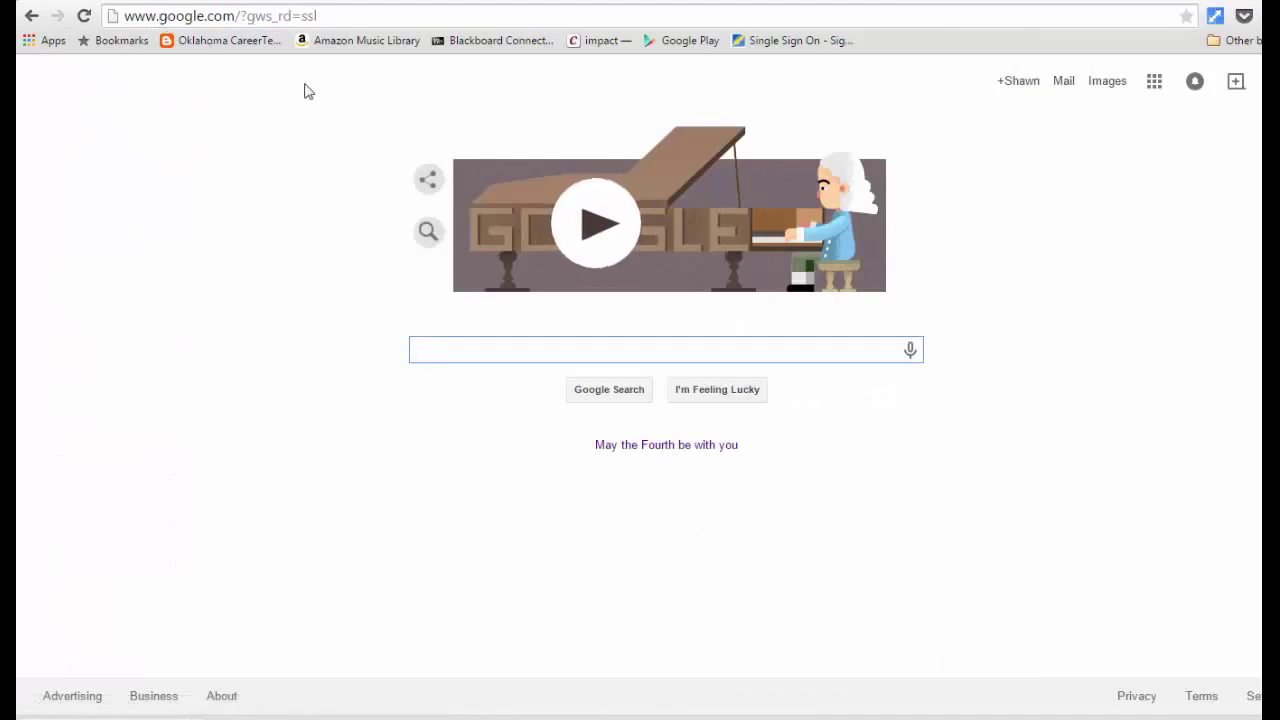
Search for Julius Caesar +shakespeare filetype:pdf to limit the results to PDF files
text(Julius Ca)
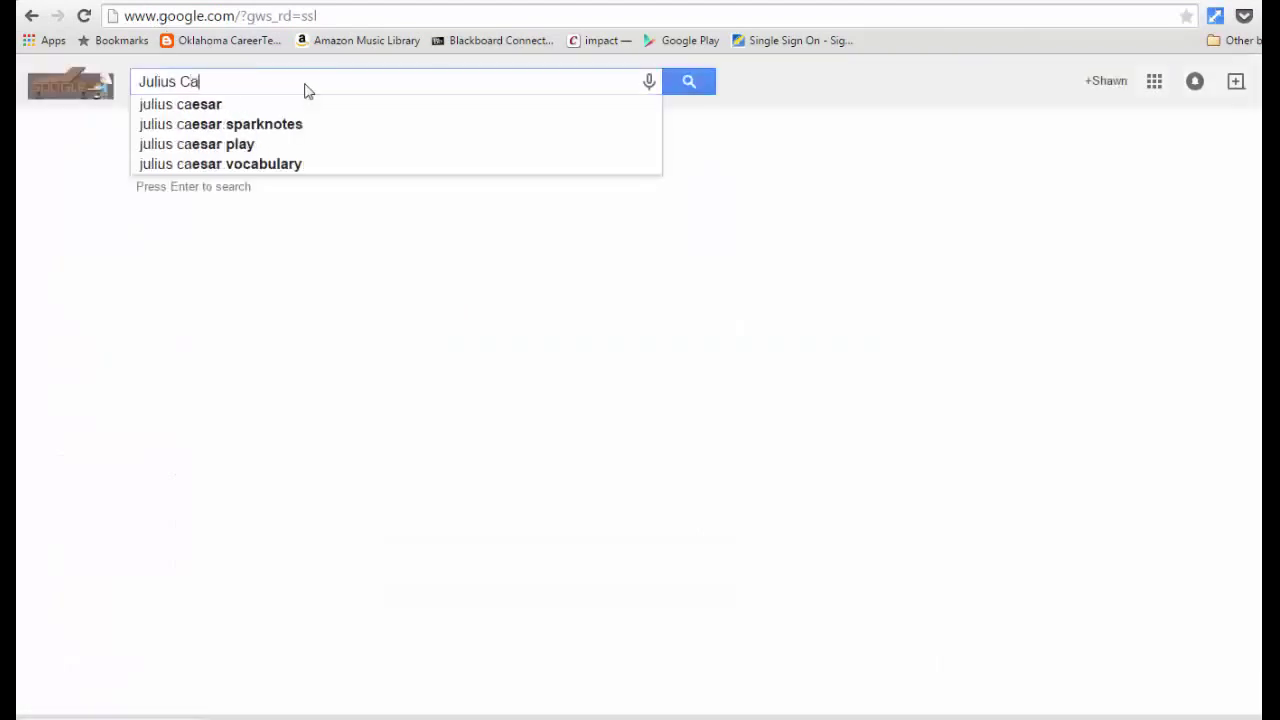
text(esar )
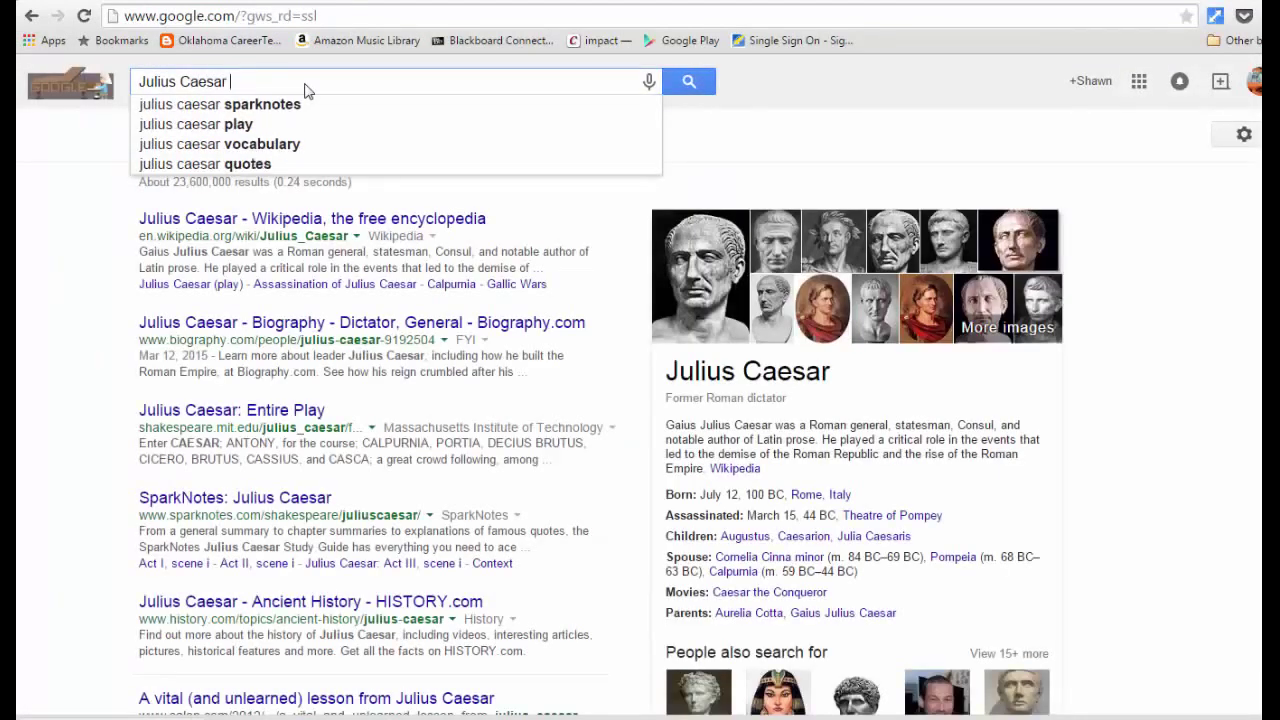
text(+shakes)
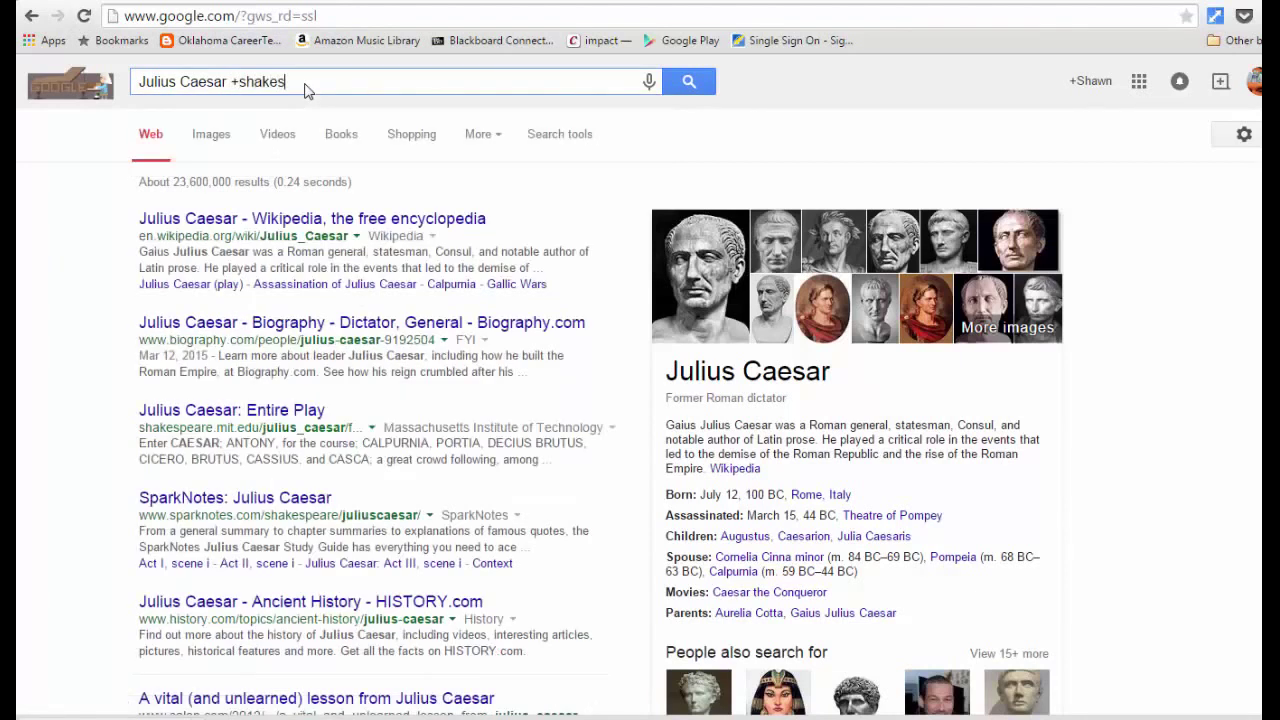
text(peare f)
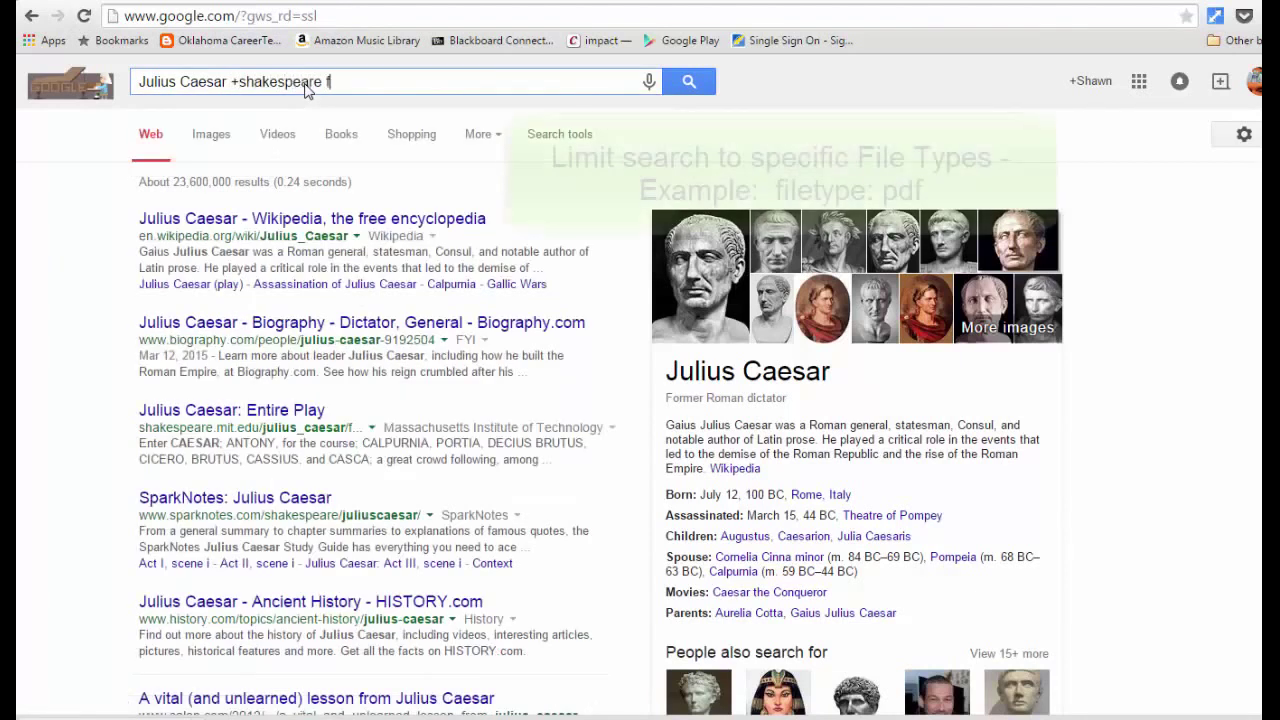
text(iltetype)
key(BackSpace)
key(BackSpace)
key(BackSpace)
key(BackSpace)
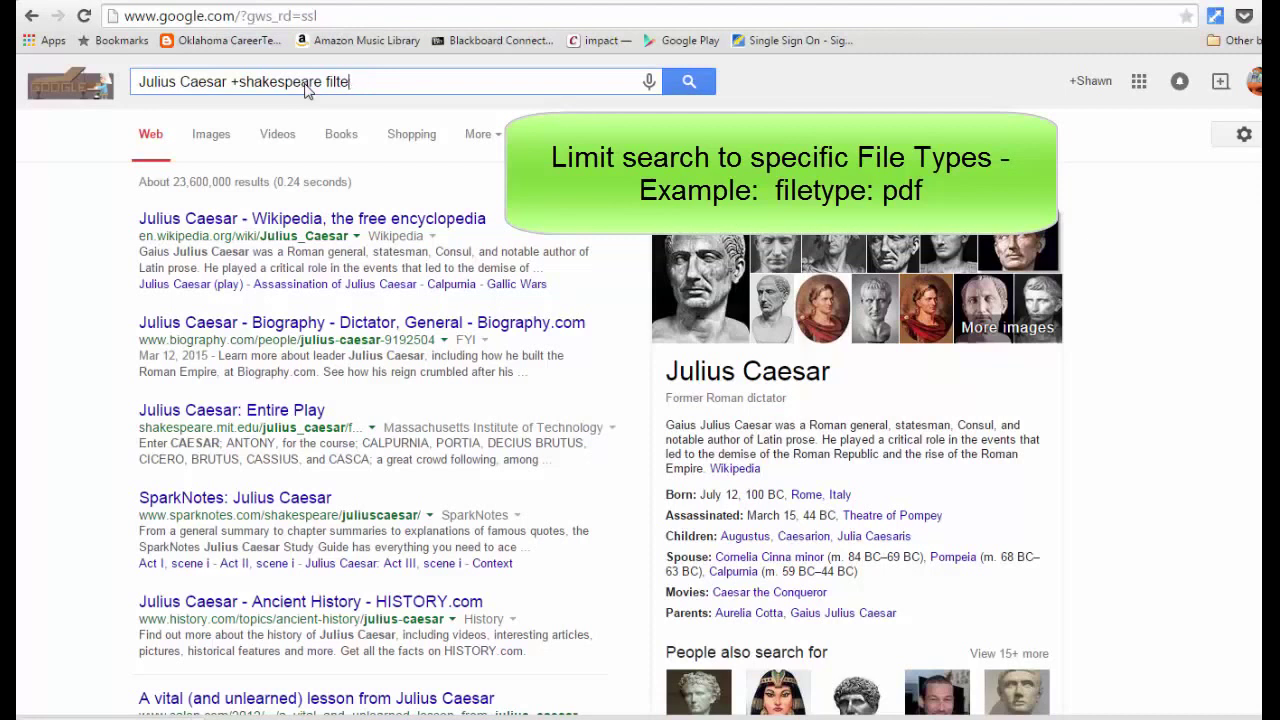
key(BackSpace)
key(BackSpace)
text(etype:pdf)
key(Return)
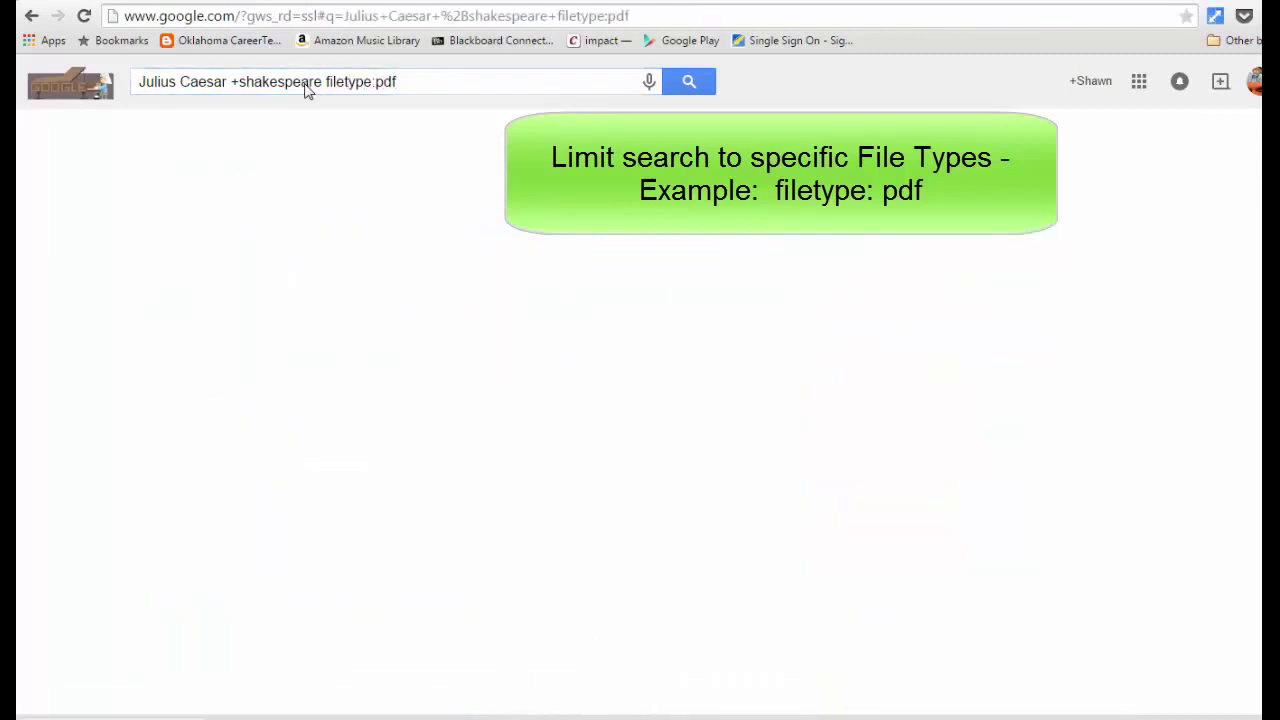